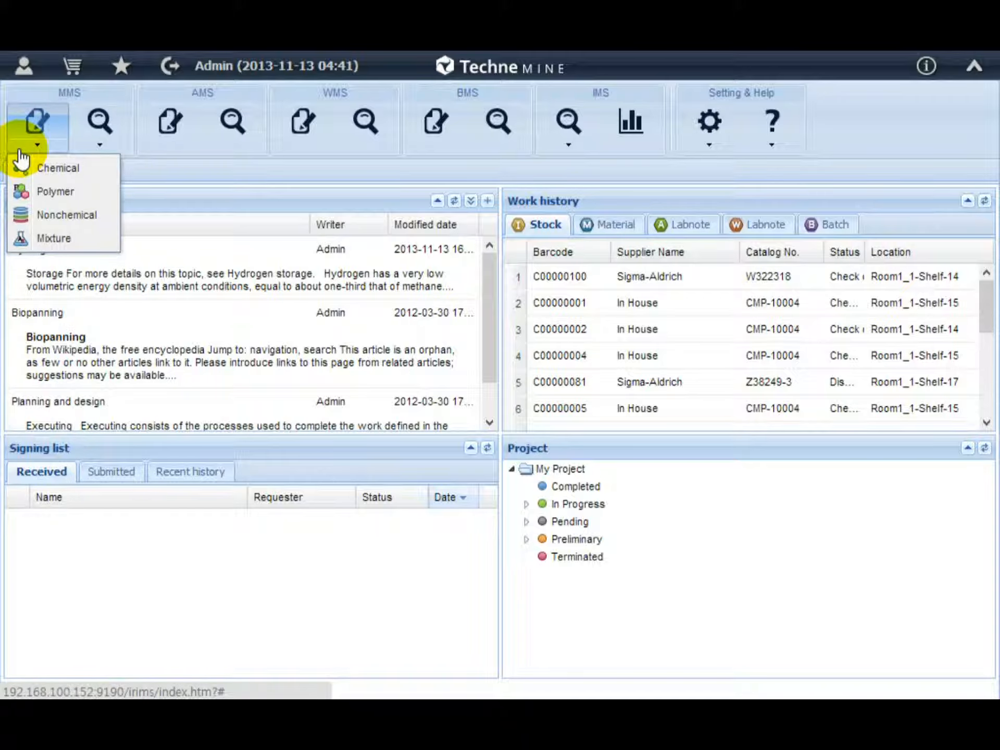
Open the Chemical register and search for materials whose formula contains C10.
click(48, 167)
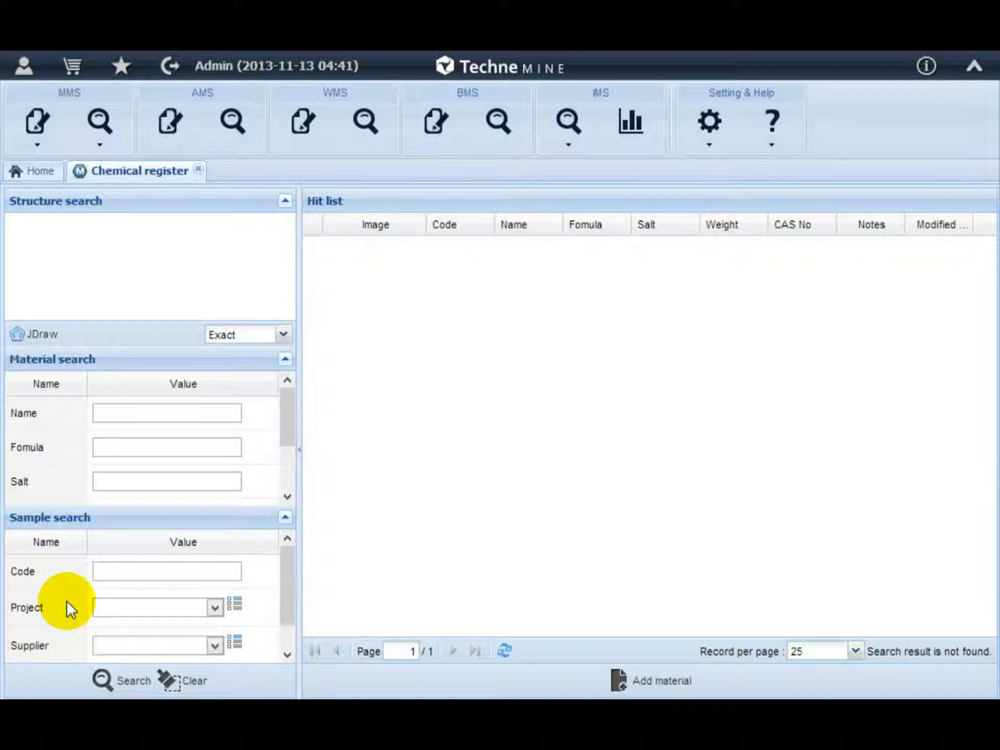
click(141, 447)
text(C10)
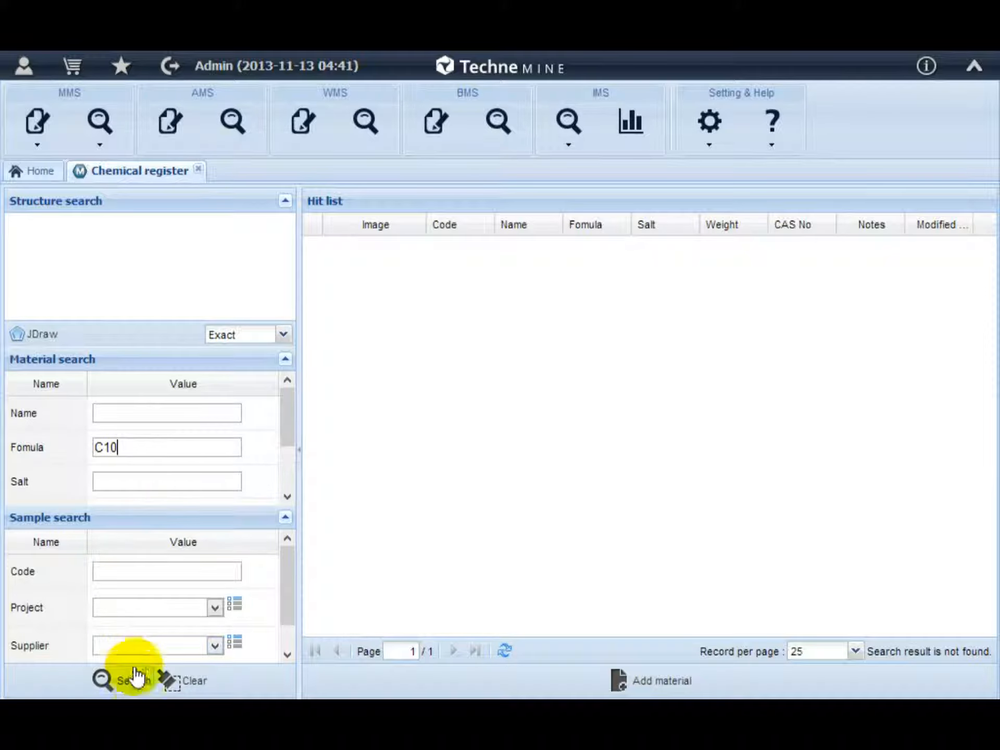
click(136, 680)
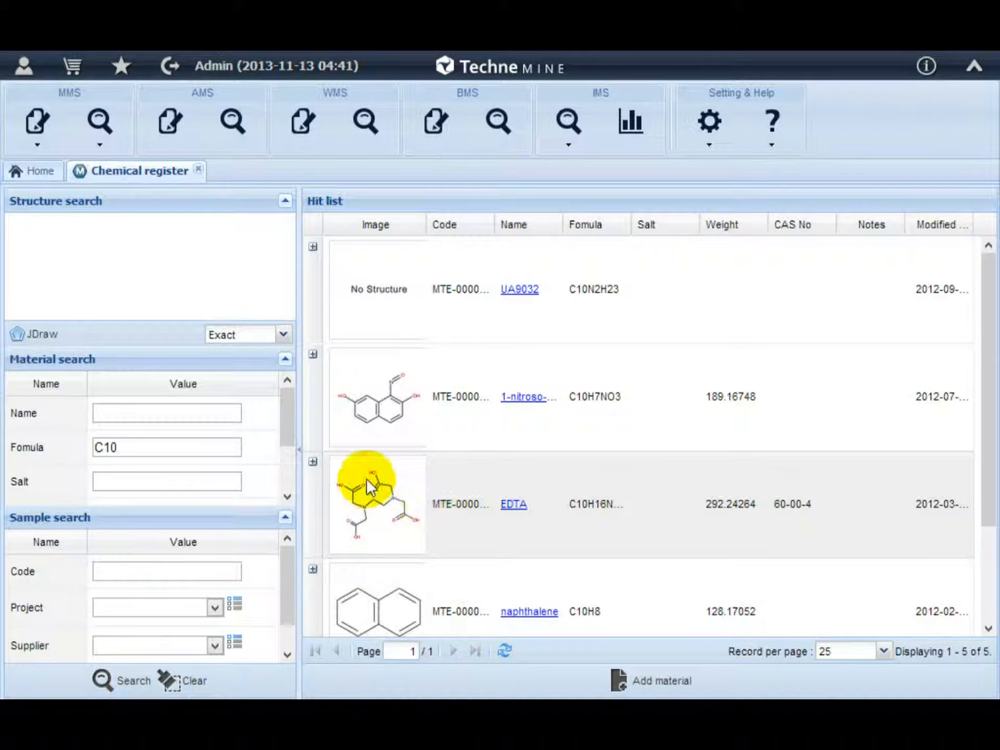
Expand the EDTA entry in the hit list to view its sample list.
click(313, 462)
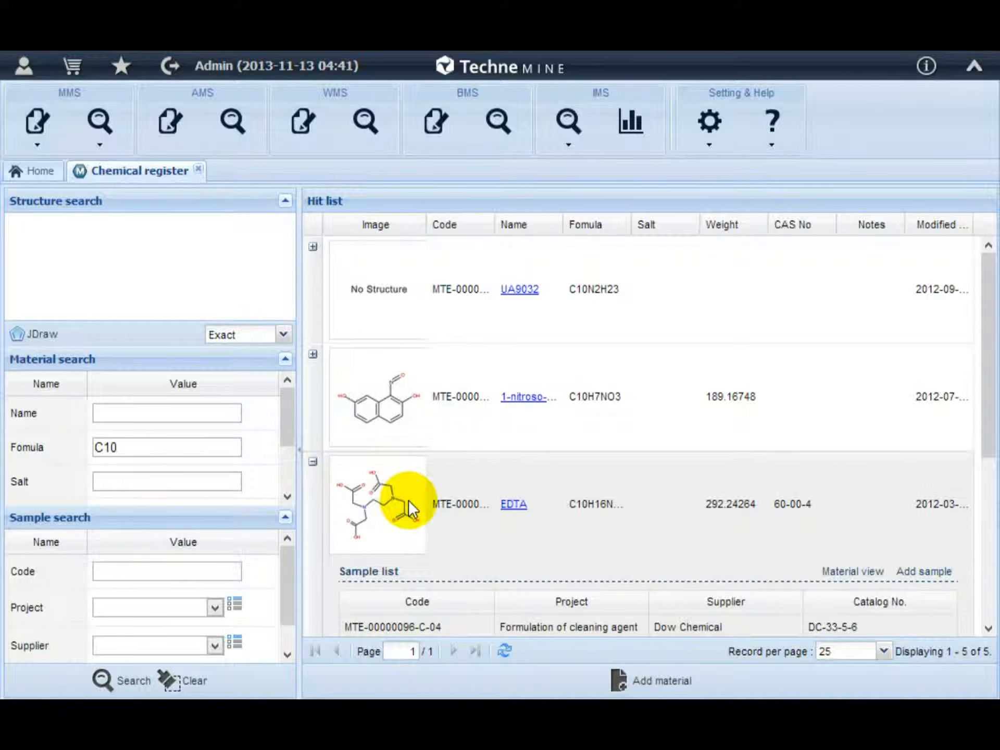
scroll(408, 500, down, 3)
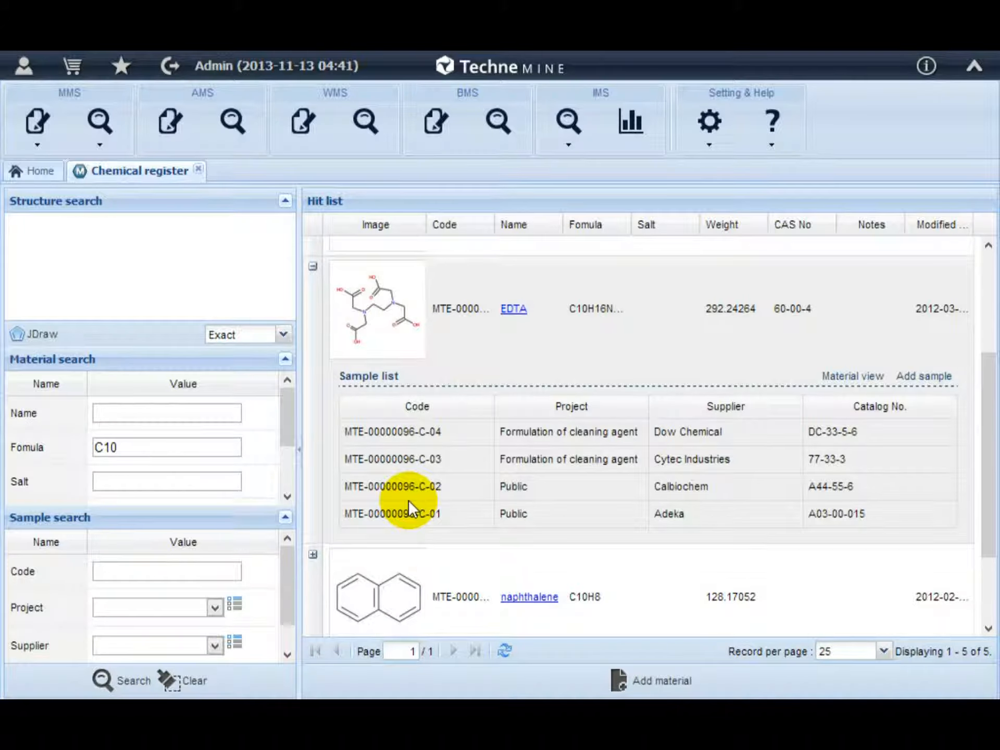
Open the material registration form and switch the structure input from Draw to Import.
click(674, 688)
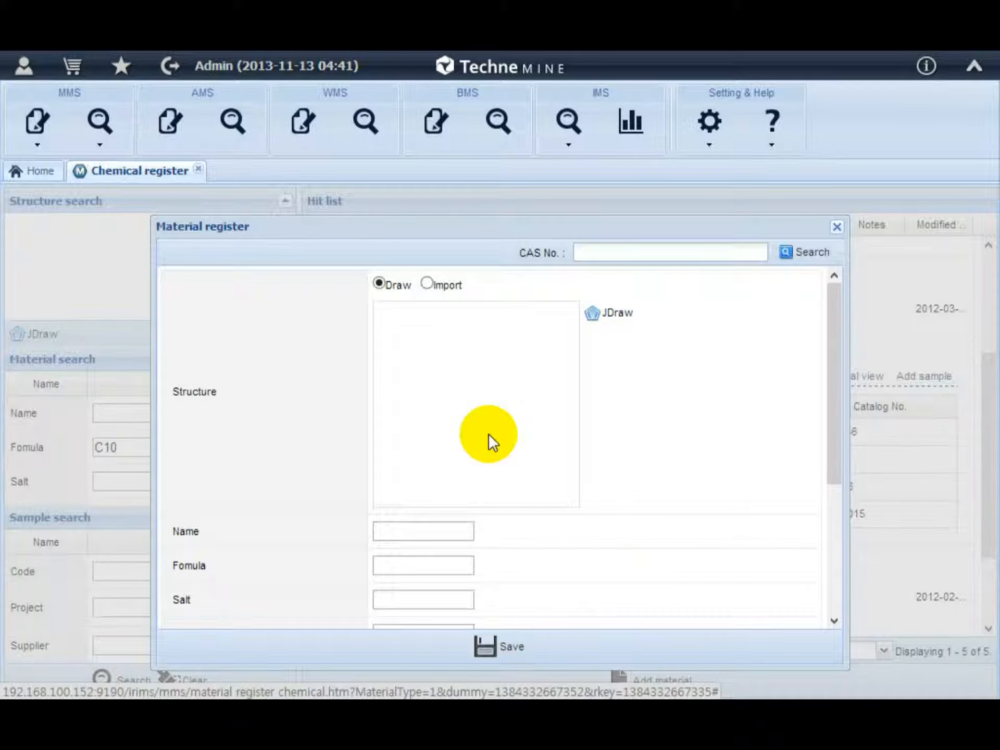
right_click(488, 427)
mouse_move(504, 503)
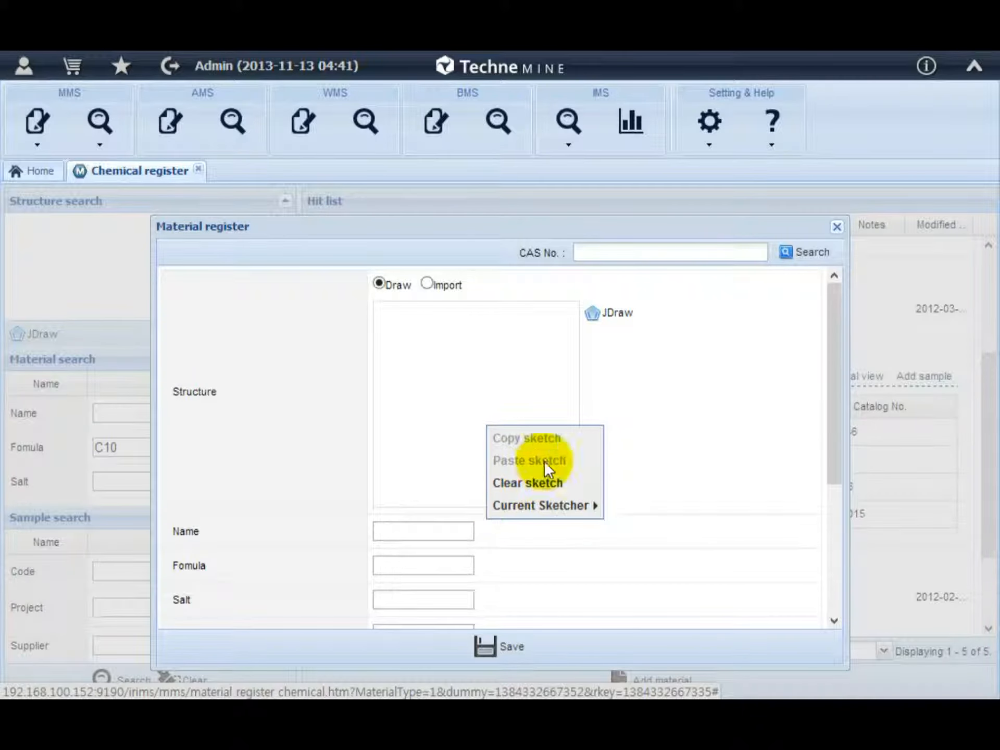
click(680, 371)
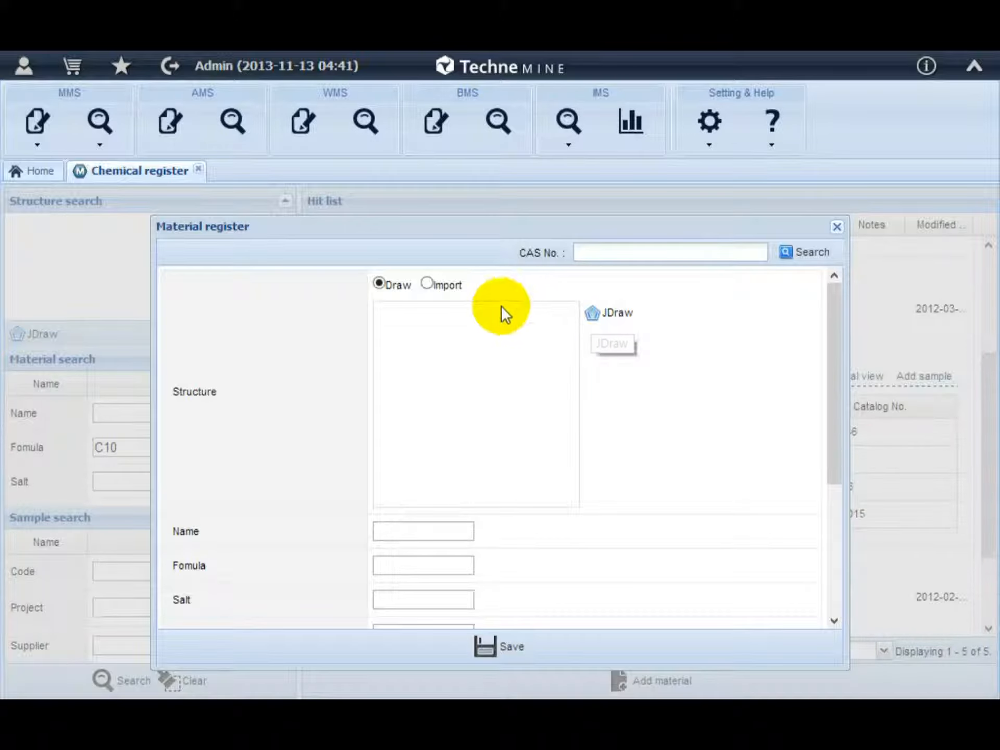
click(431, 284)
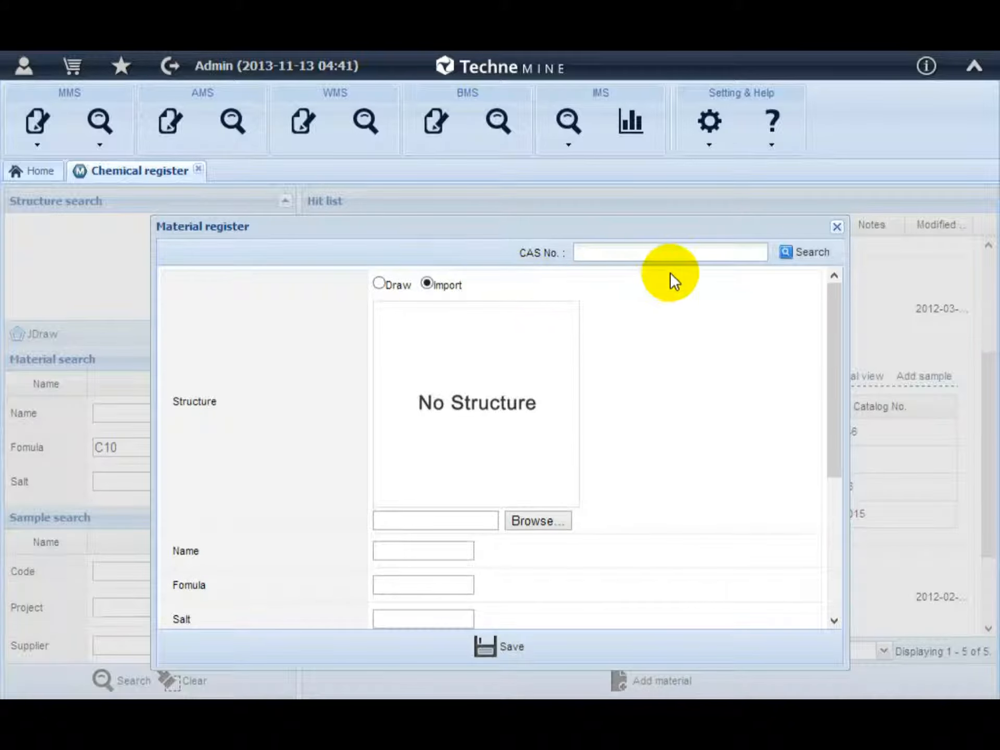
Fill the material form by looking up CAS No. 60-00-4, then close the form without saving.
click(672, 253)
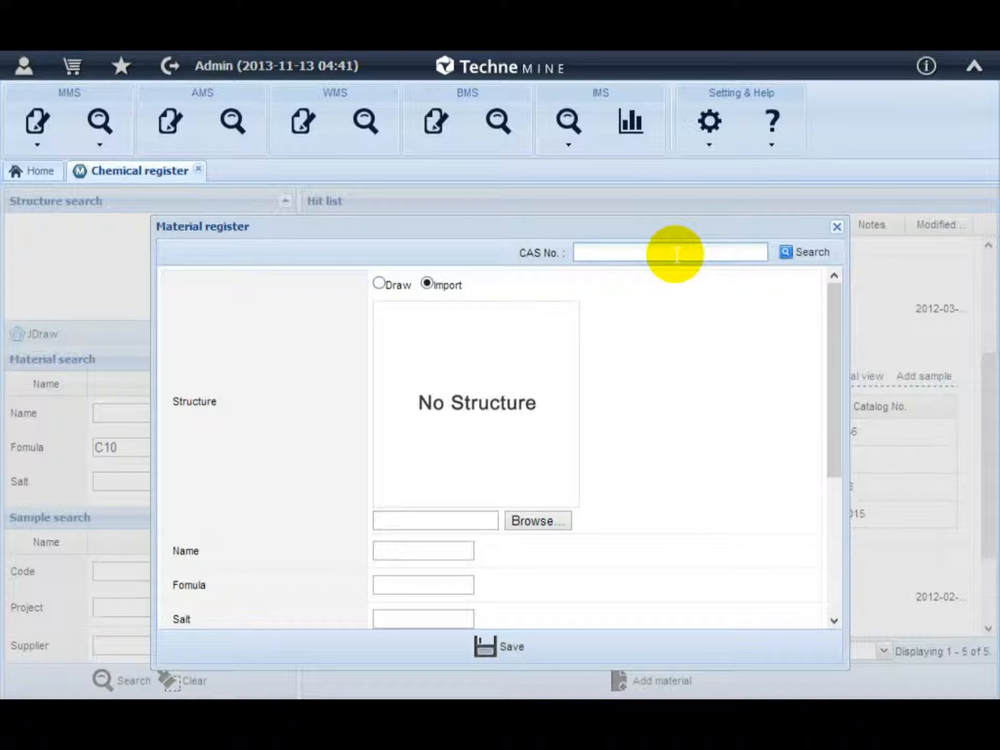
text(60-00-4)
click(800, 253)
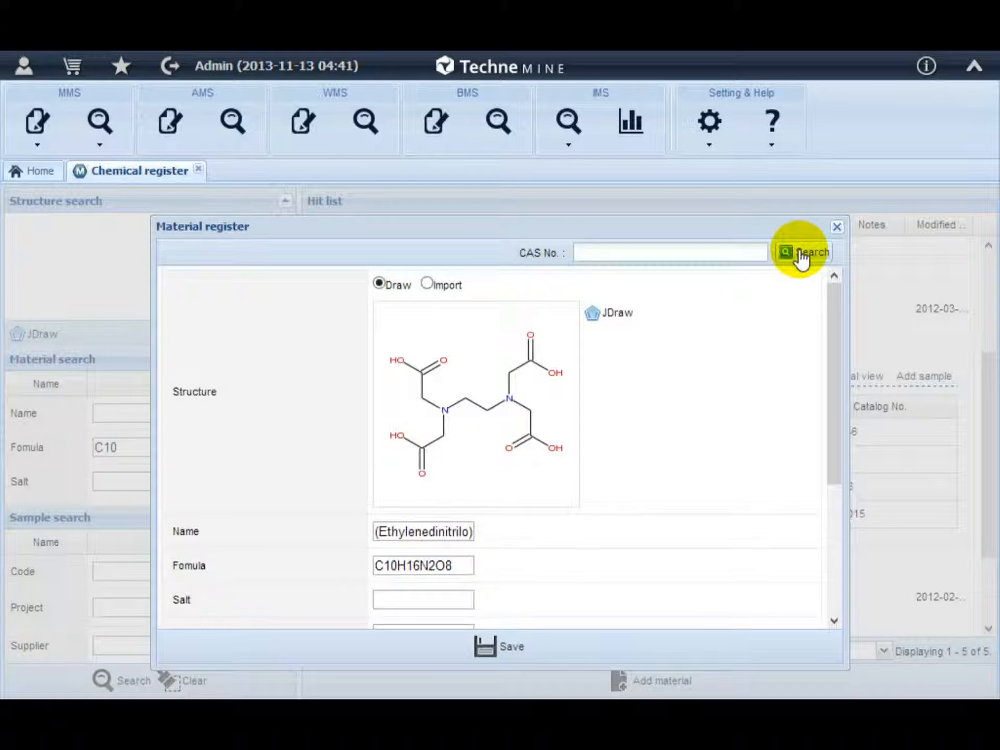
scroll(630, 454, down, 2)
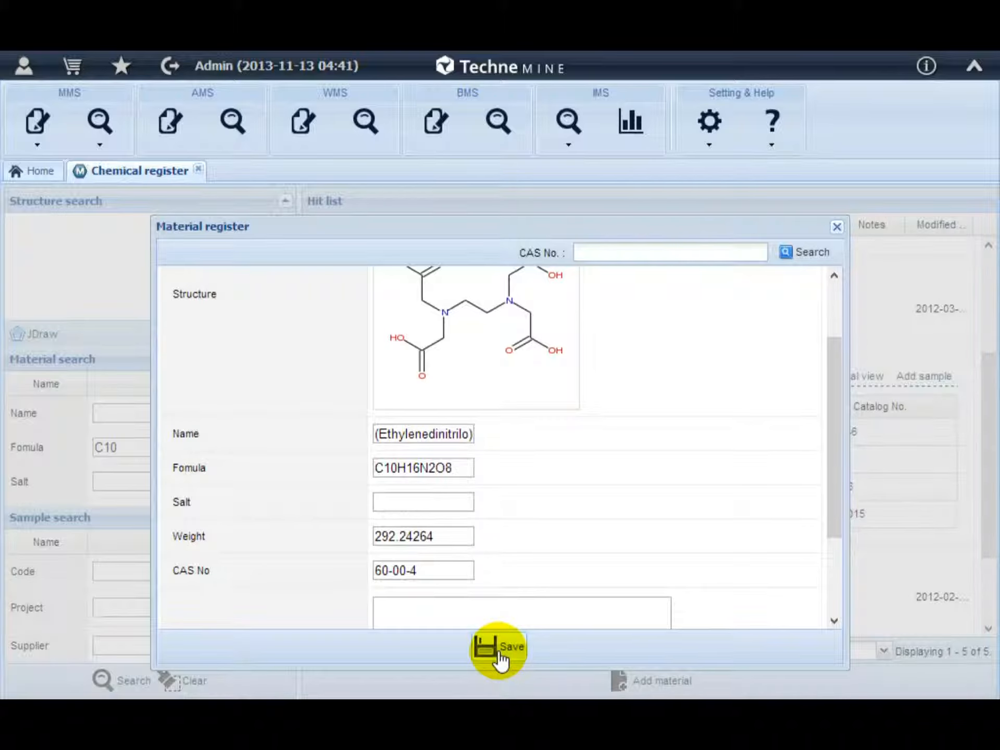
click(838, 228)
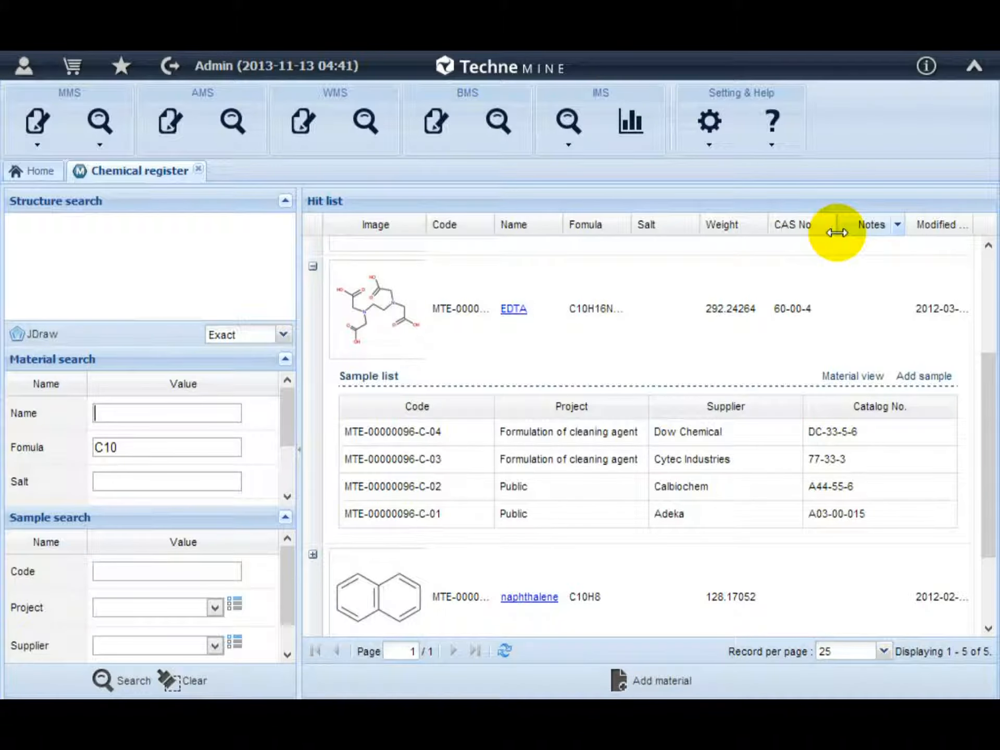
Open the Chemical search page and collapse the Material criteria to show the Sample criteria.
click(112, 153)
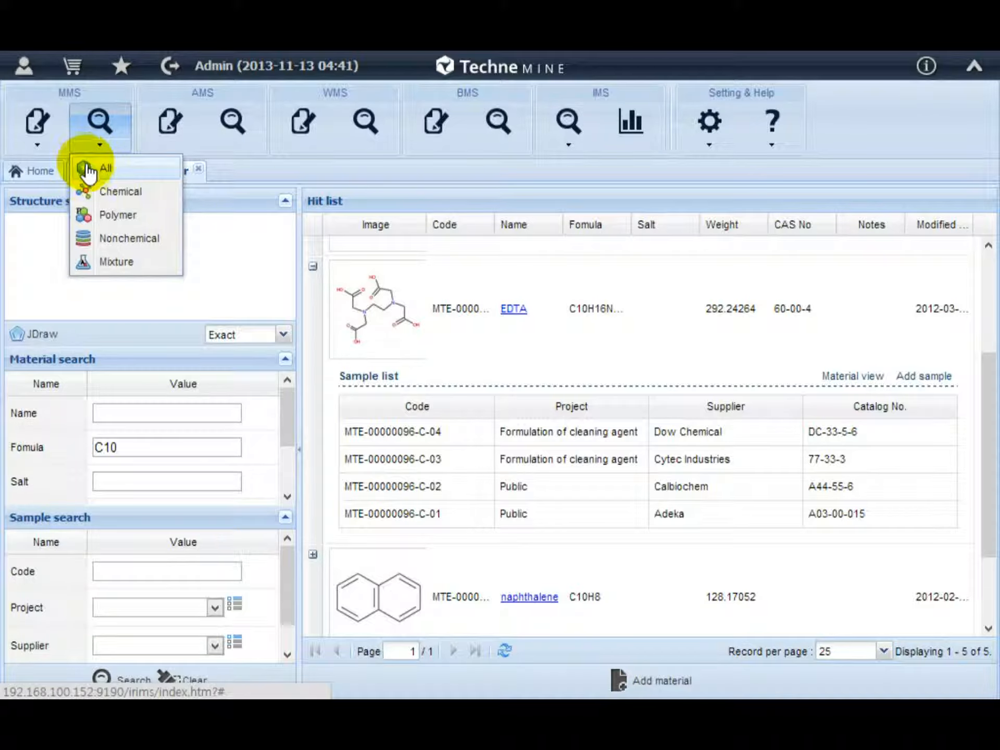
click(107, 192)
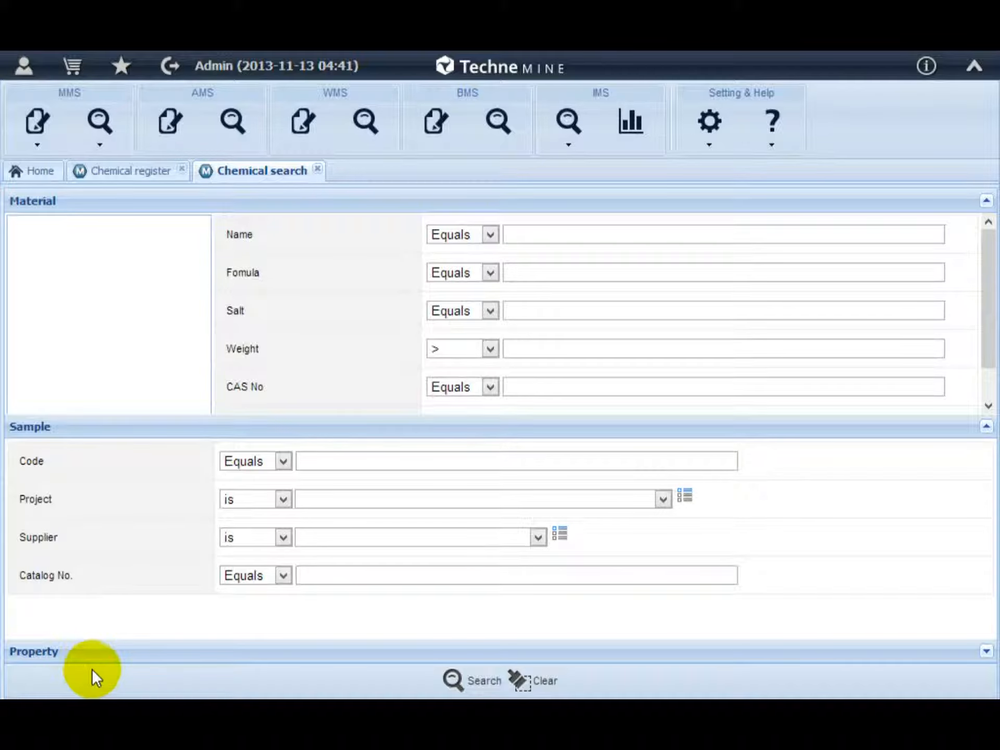
click(159, 427)
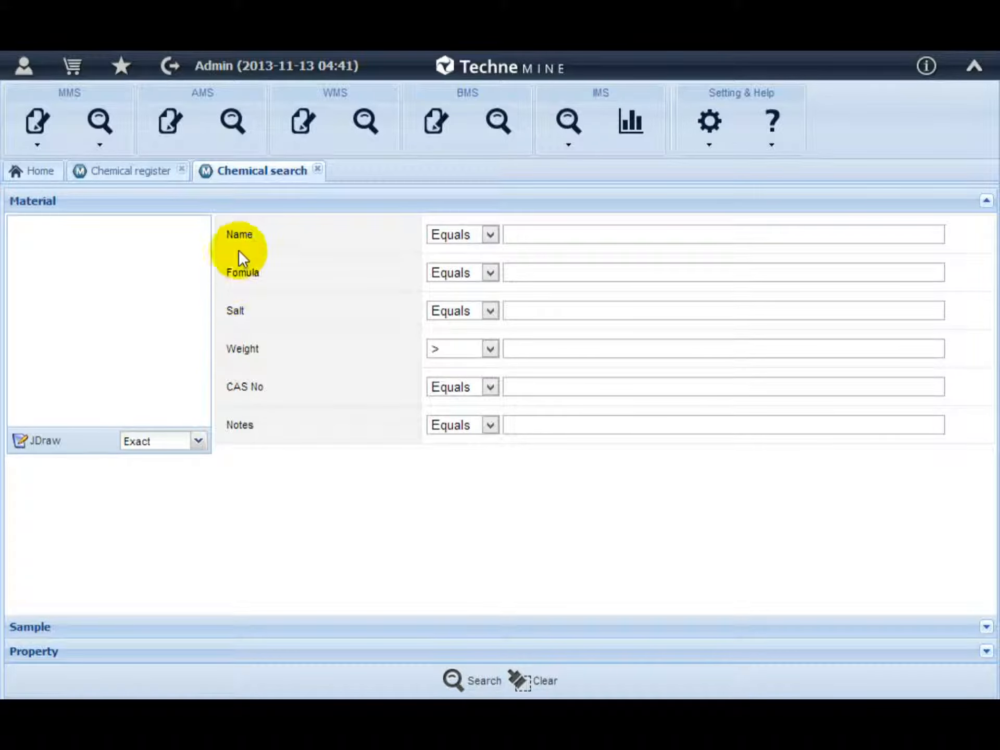
click(253, 204)
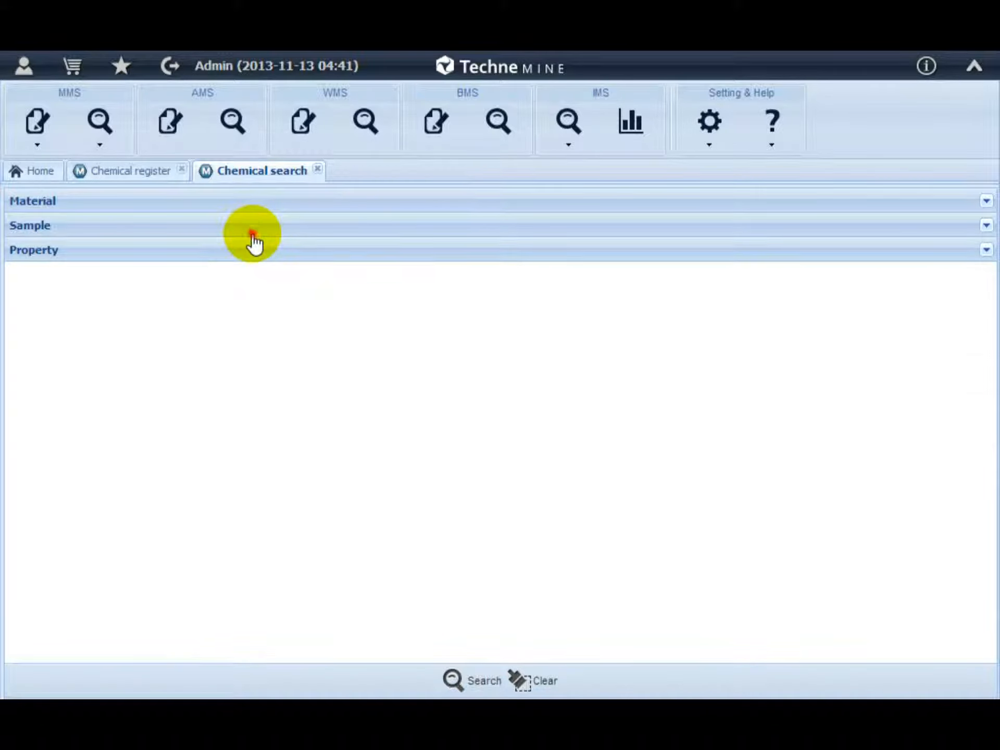
click(254, 226)
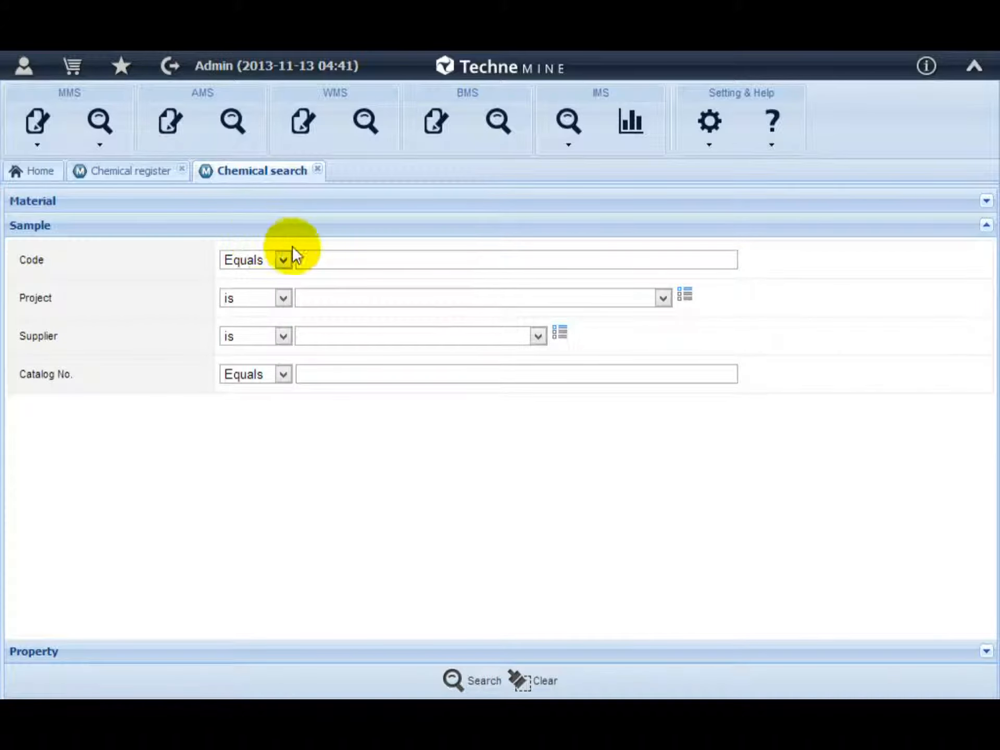
Browse the Project options, then open the Property criteria section and add a property row.
click(657, 306)
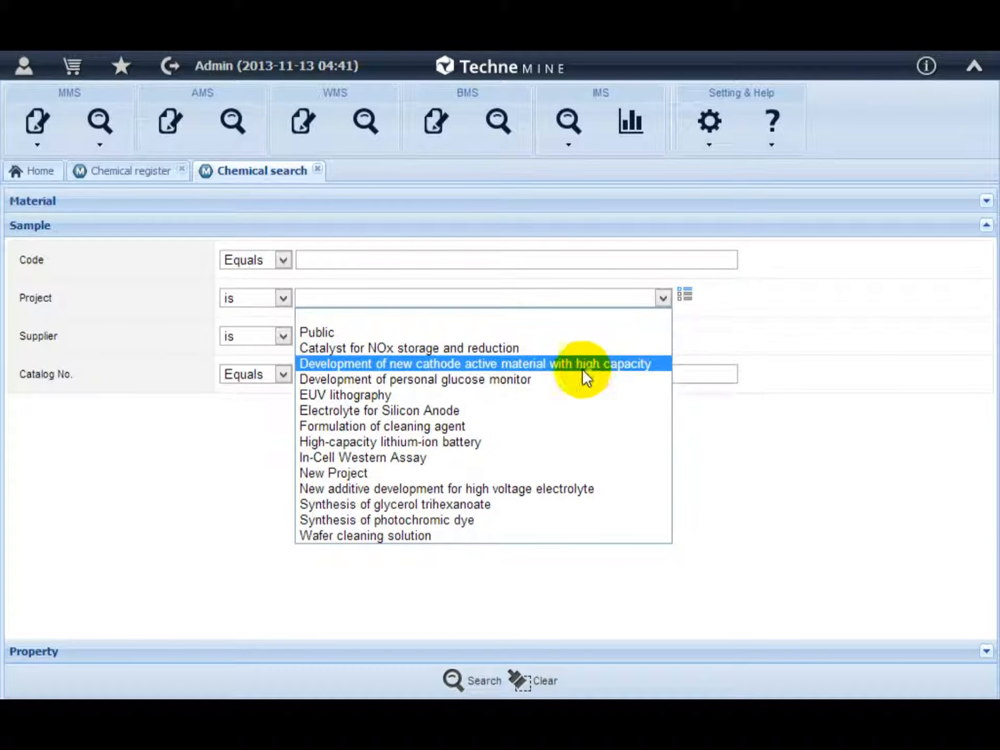
click(516, 225)
click(512, 251)
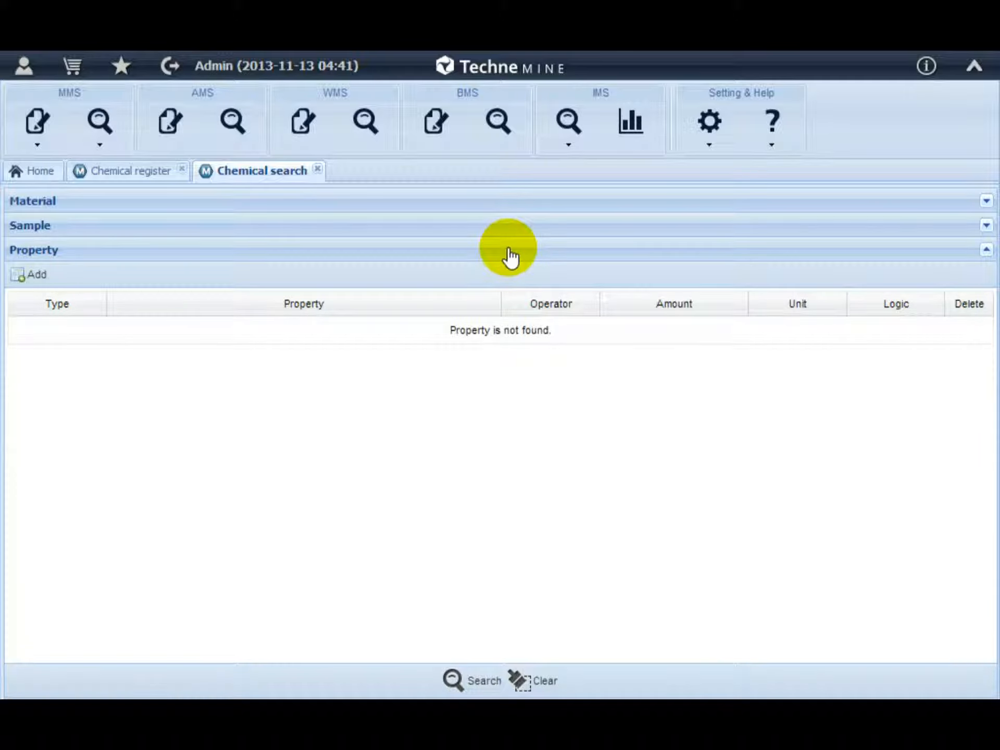
click(26, 276)
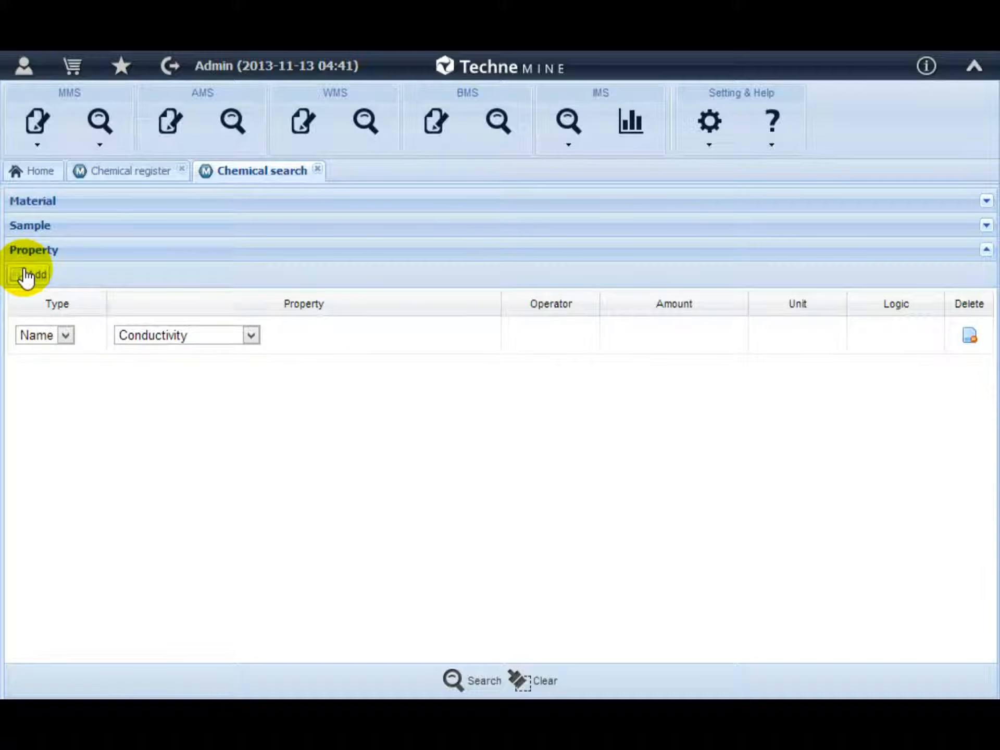
Set the property row's type to Value for the Conductivity property.
click(169, 335)
click(169, 334)
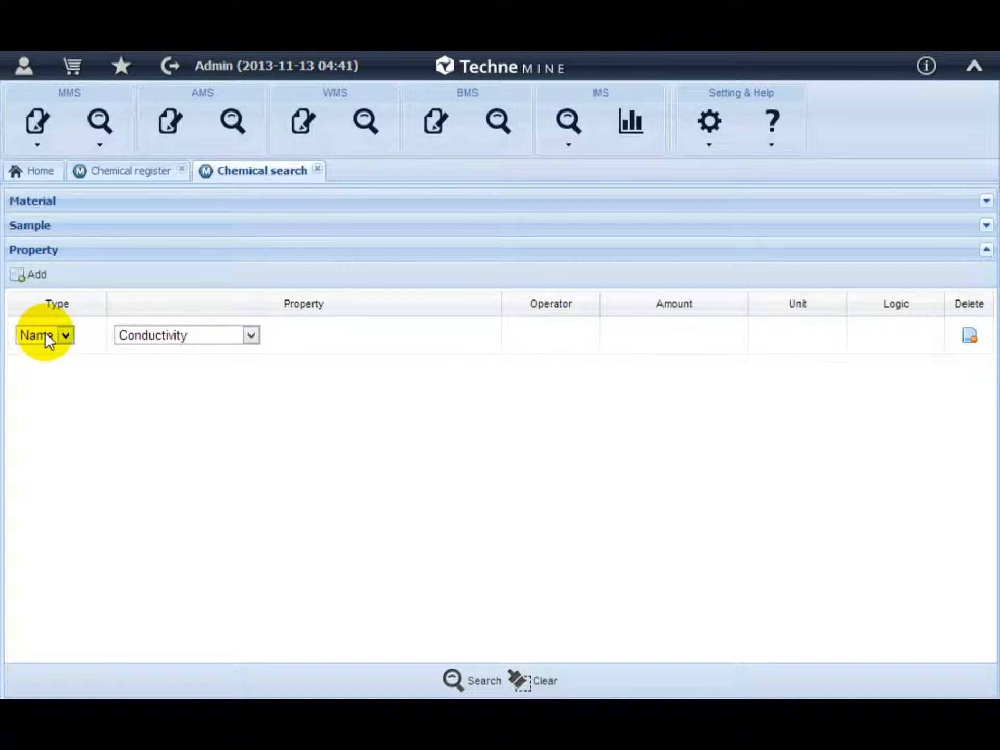
click(66, 336)
click(63, 368)
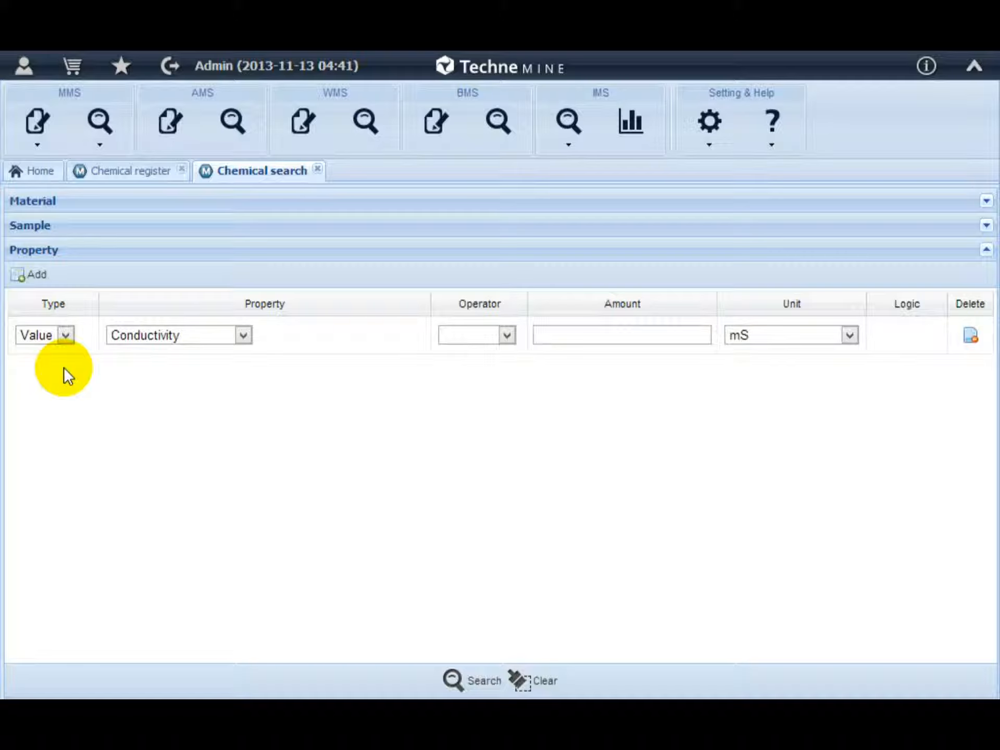
Search for chemicals with Conductivity in the Range 1~10 mS.
click(497, 341)
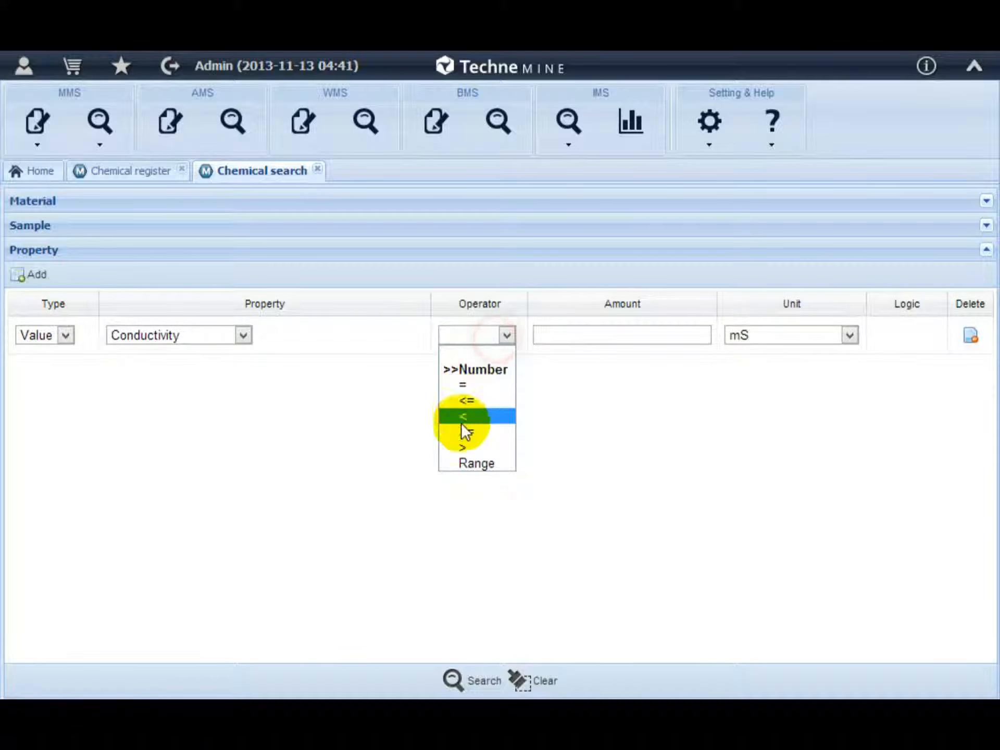
click(465, 458)
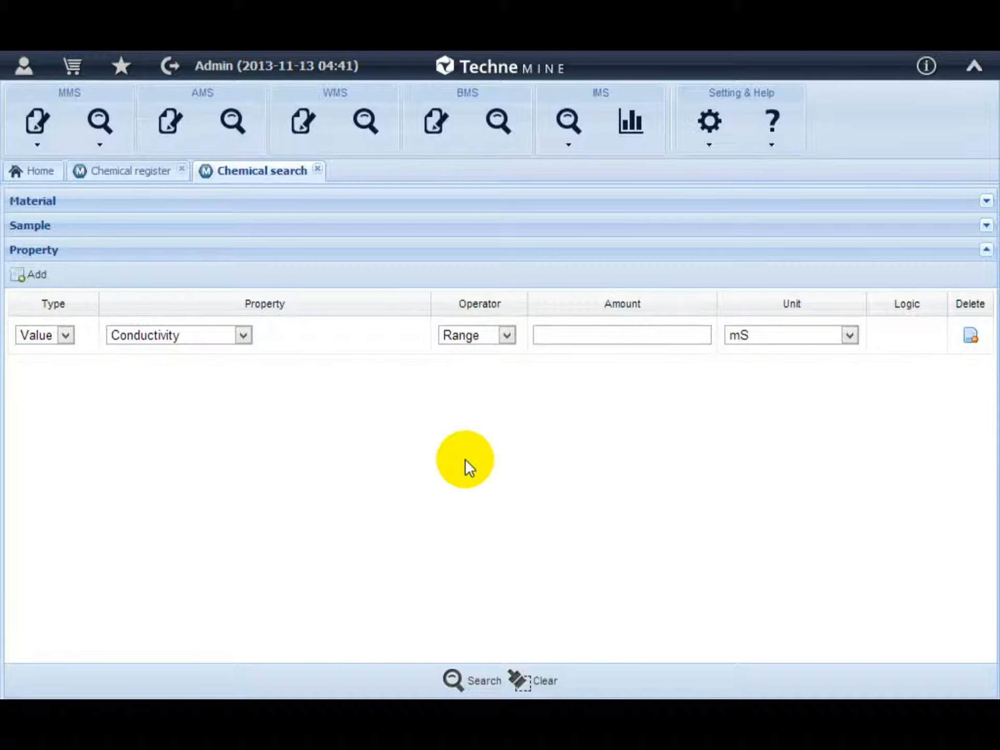
click(605, 333)
text(1~10)
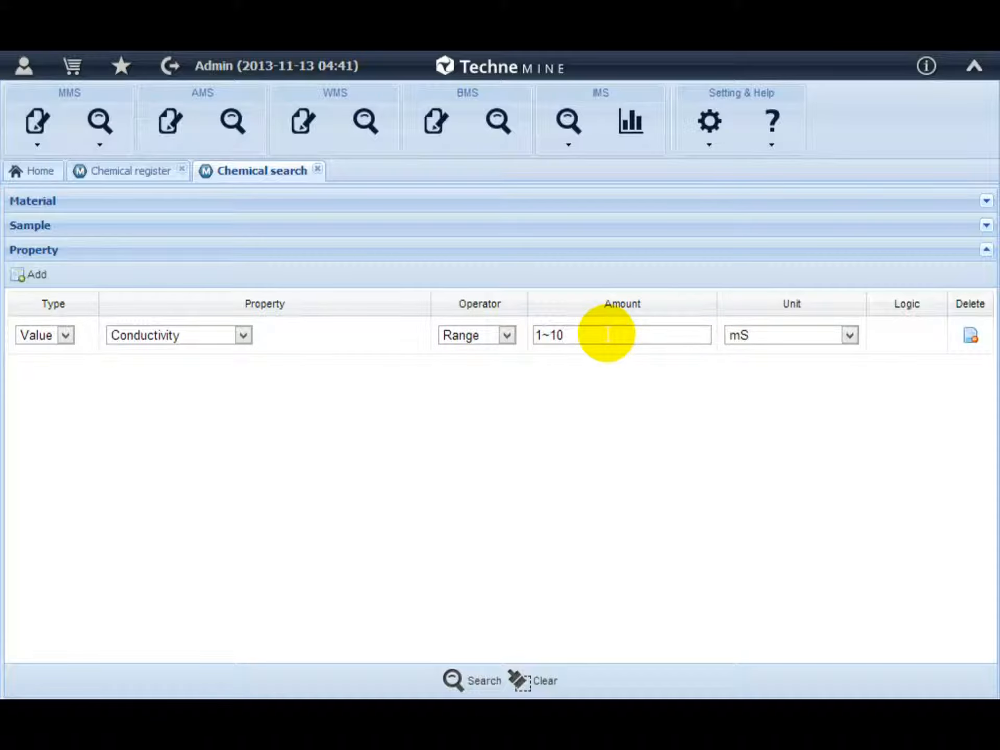
click(486, 681)
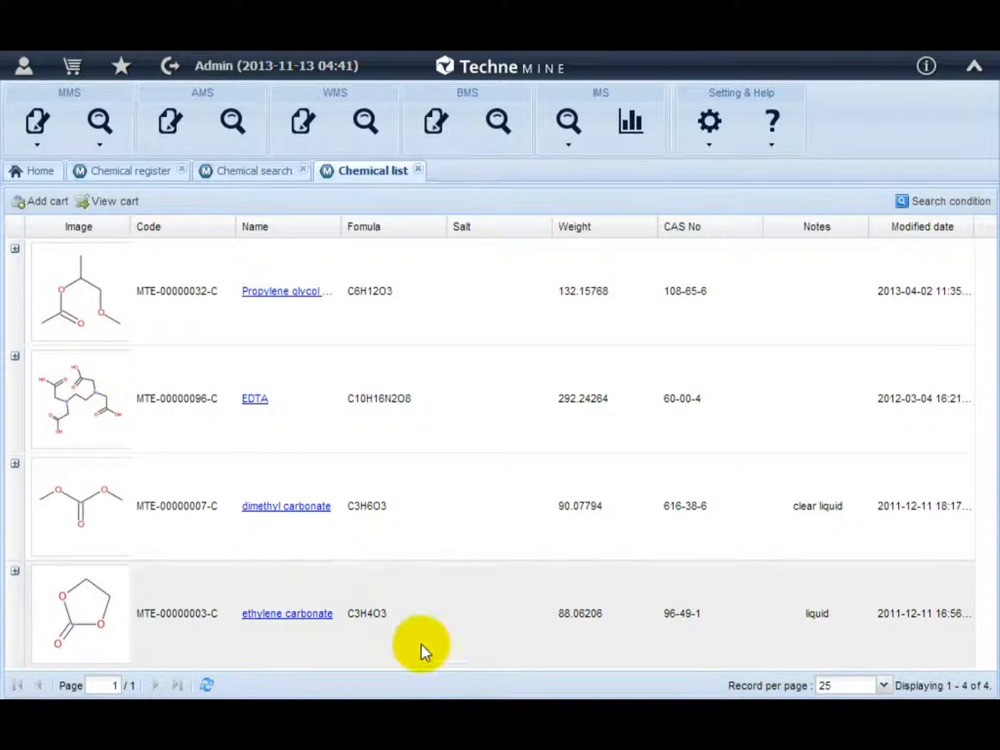
Open EDTA's chemical view and select its Dow Chemical sample to see its properties.
click(254, 401)
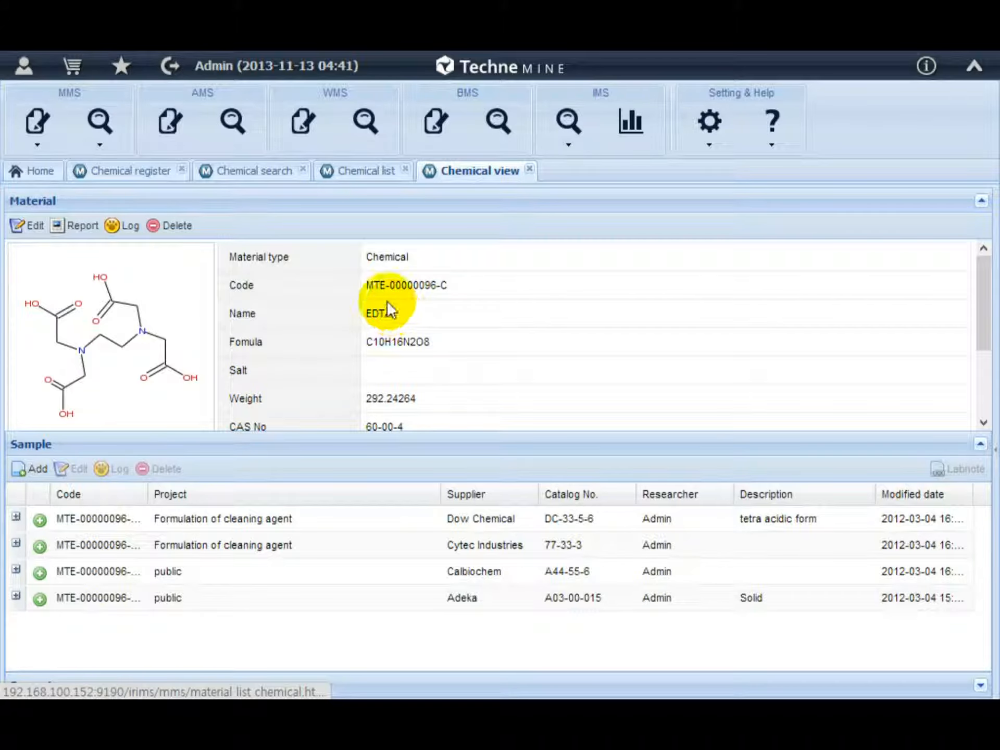
click(364, 204)
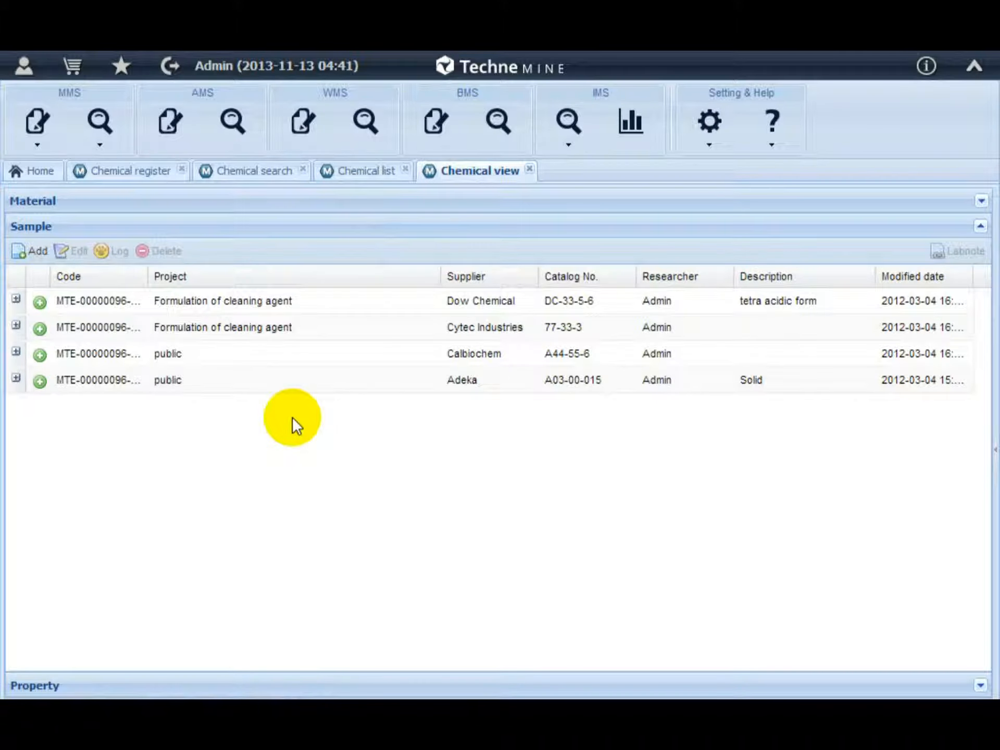
click(306, 305)
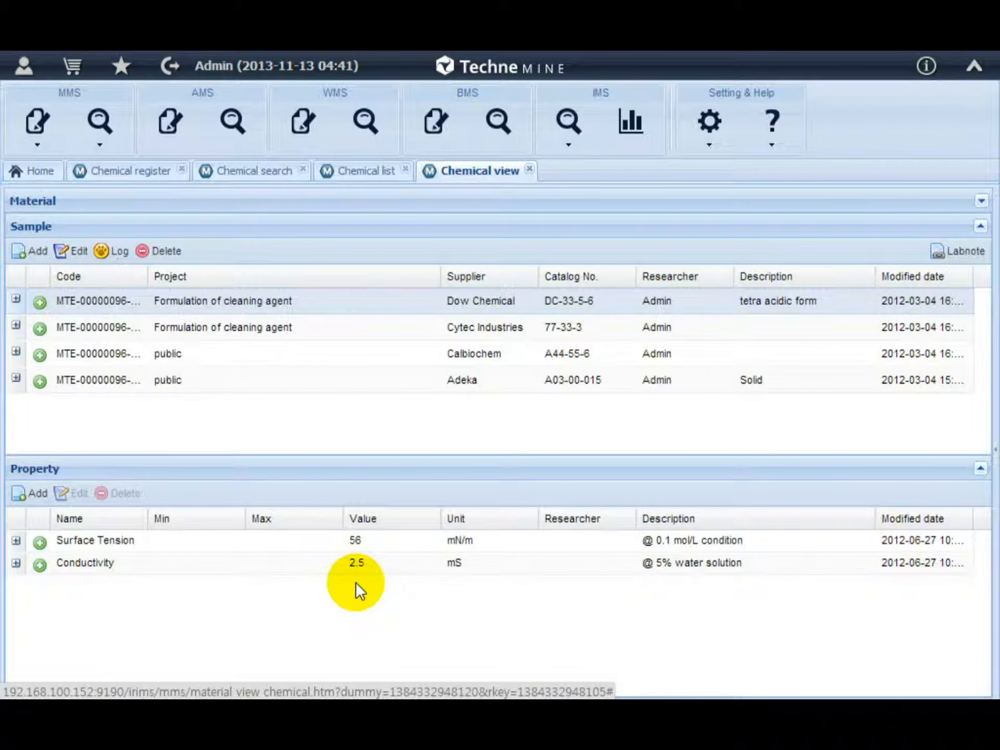
Open the Add sample form and browse its Project and Supplier options without saving.
click(36, 252)
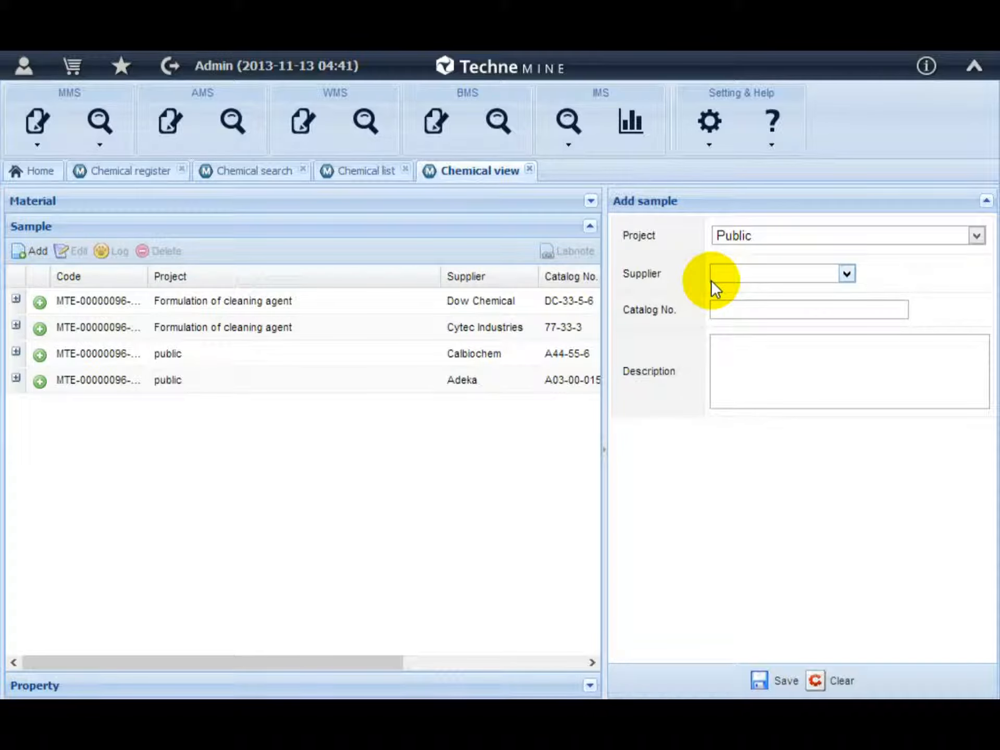
click(892, 236)
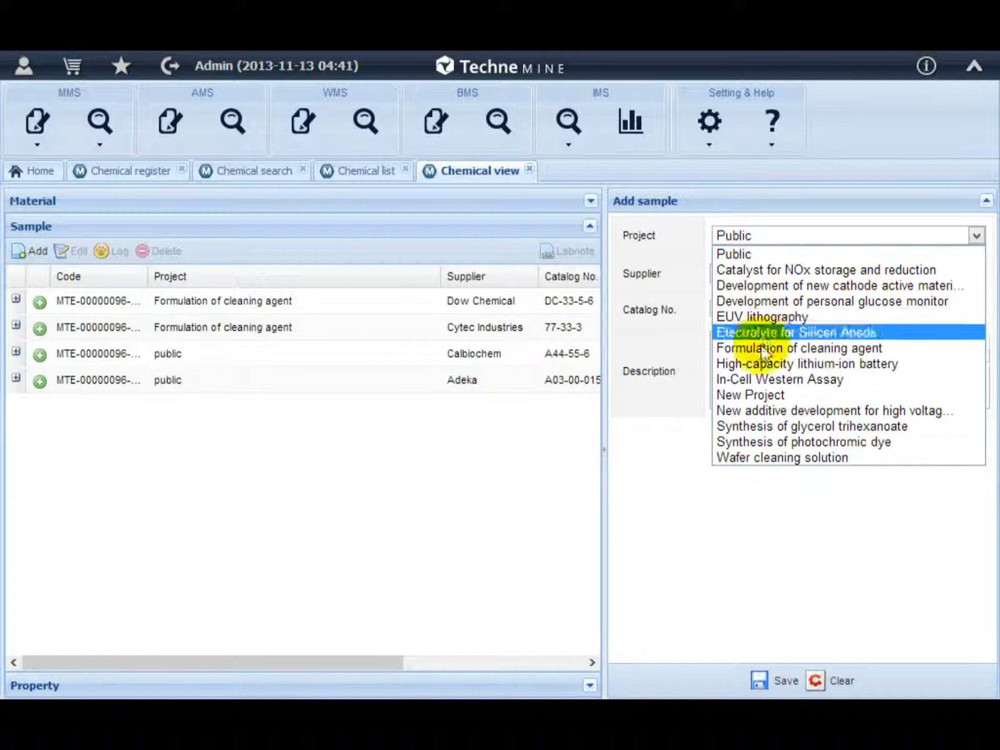
click(638, 430)
click(764, 273)
click(762, 292)
click(755, 309)
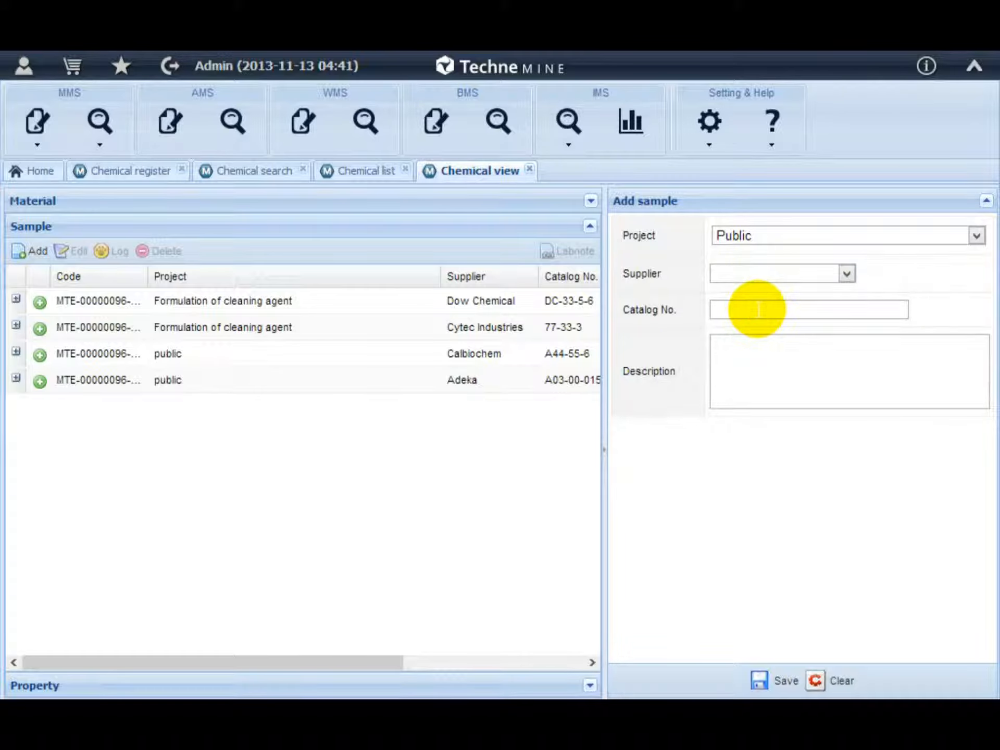
click(635, 455)
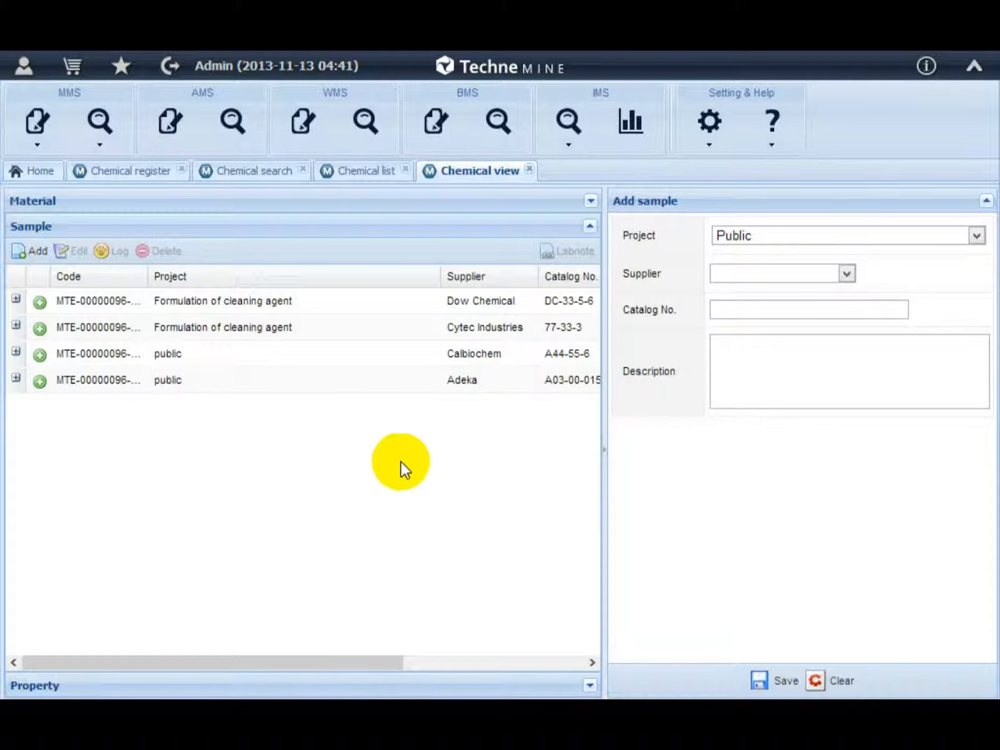
Expand the Dow Chemical sample to show its analysis records.
click(41, 307)
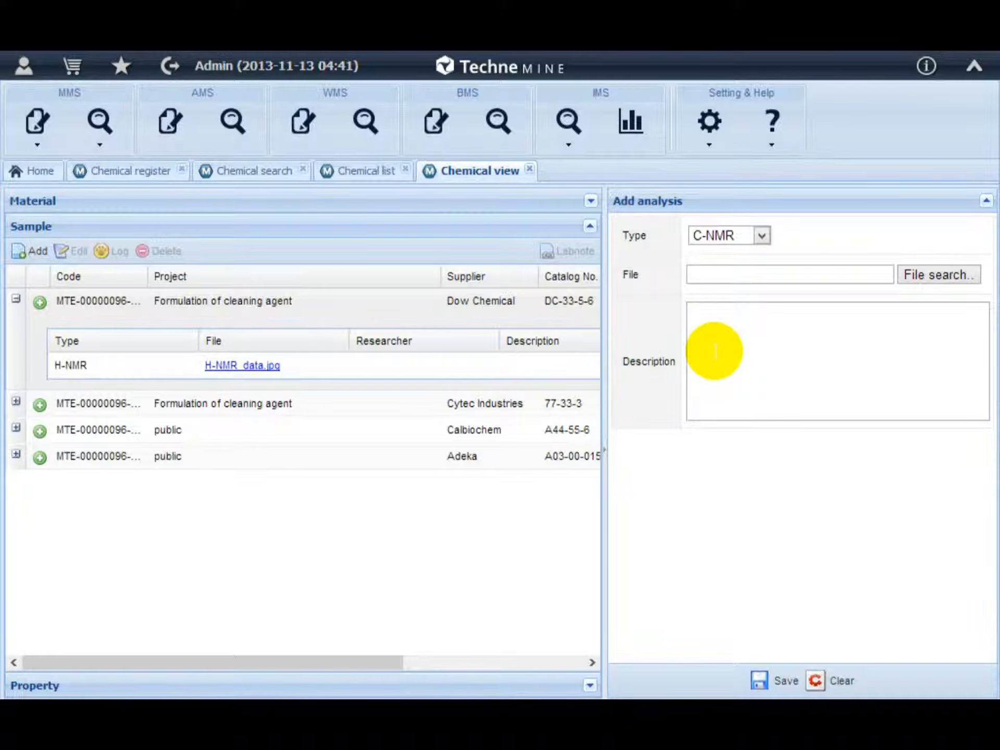
Browse the analysis Type options, then open the Dow Chemical sample's H-NMR_data.jpg spectrum image and close it.
click(722, 236)
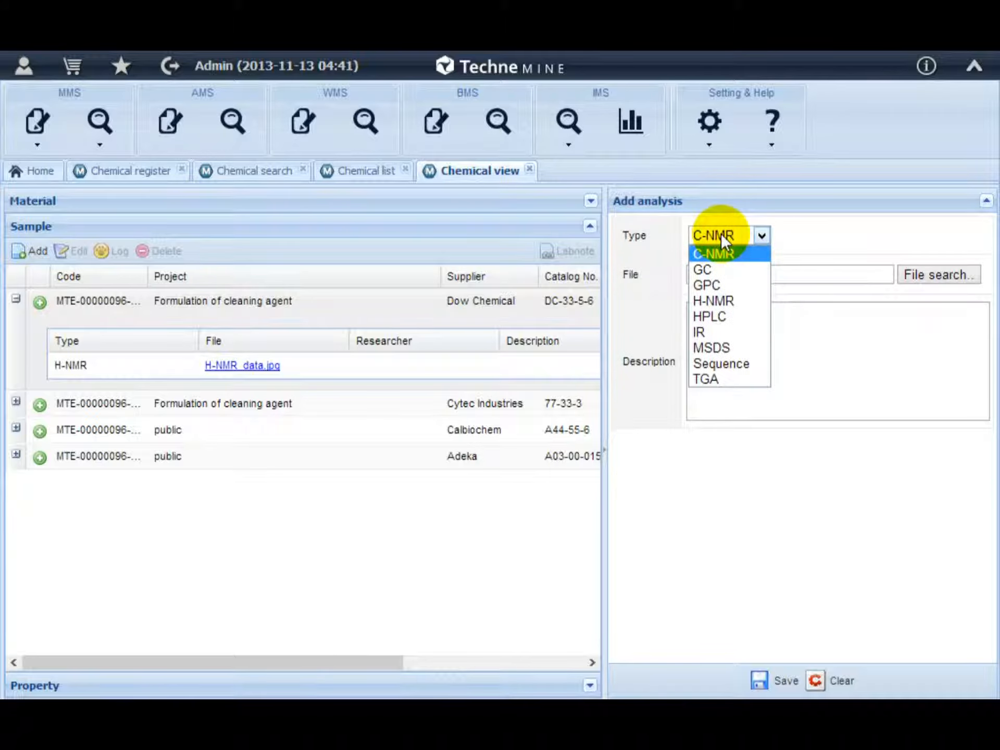
click(721, 234)
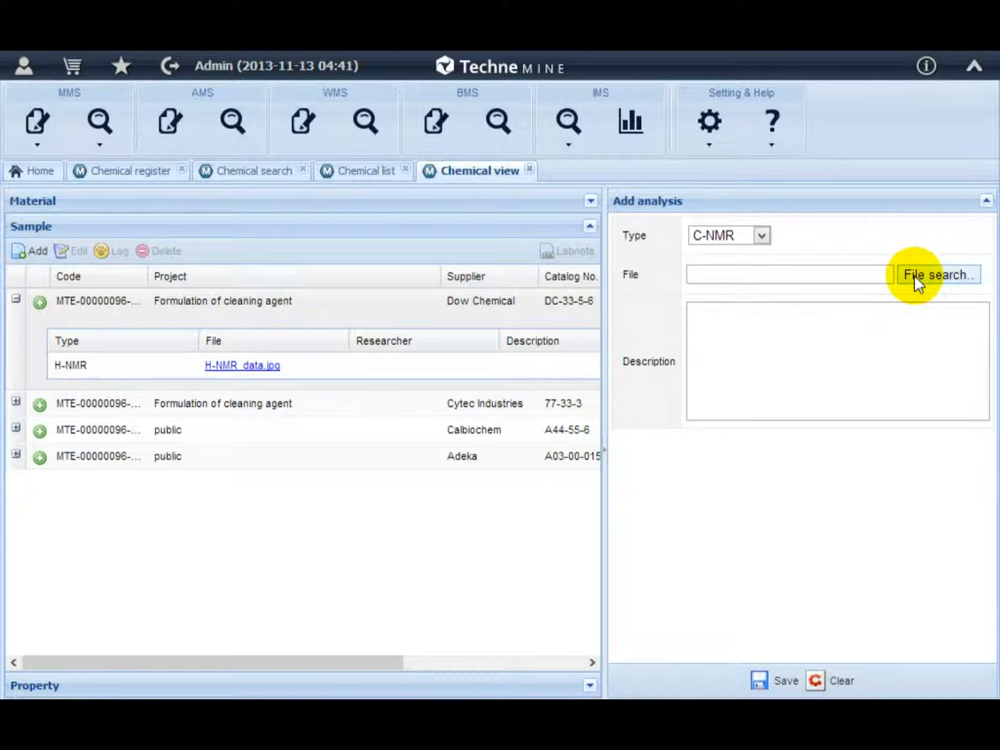
click(252, 365)
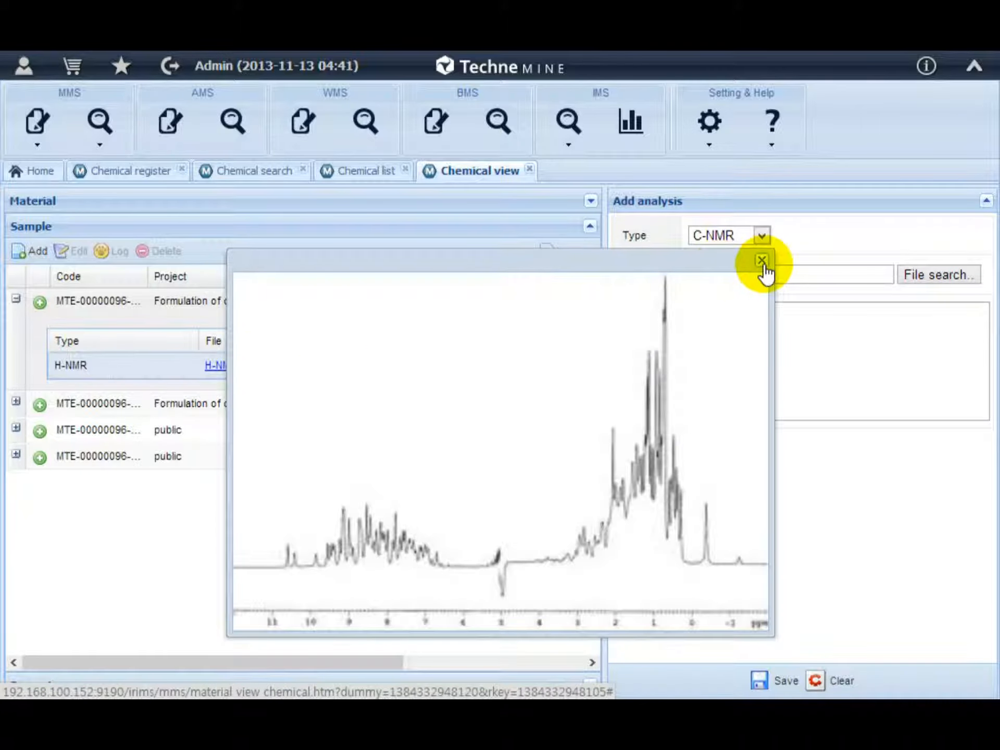
click(762, 261)
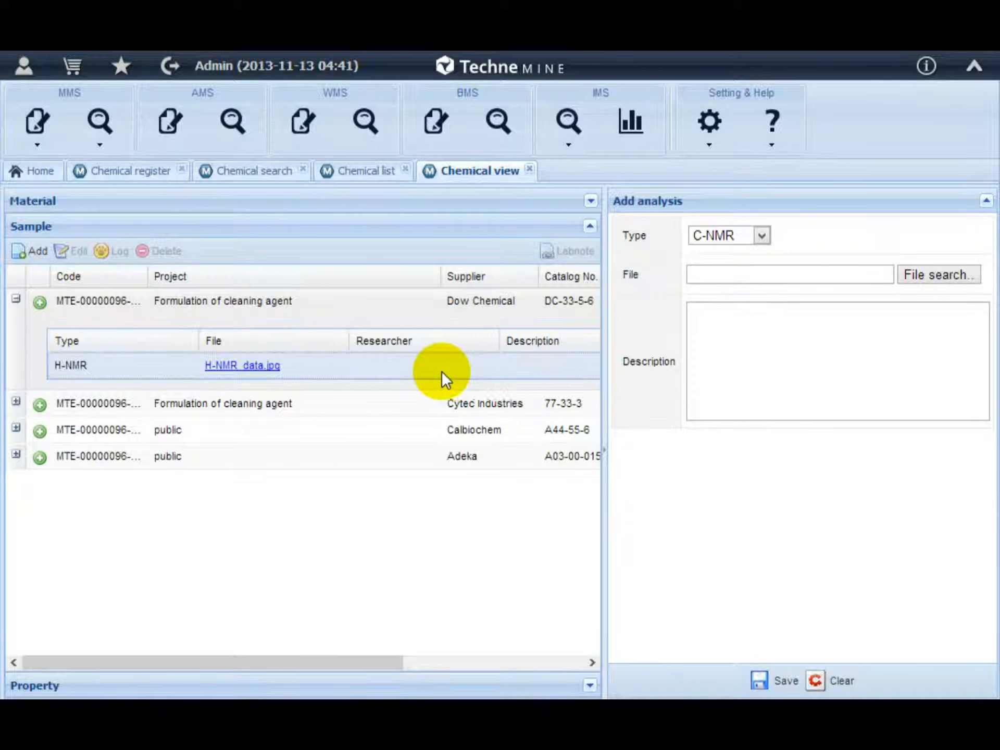
Open the property list for the selected sample and pick Conductivity, Color and Boiling Point to add.
click(258, 314)
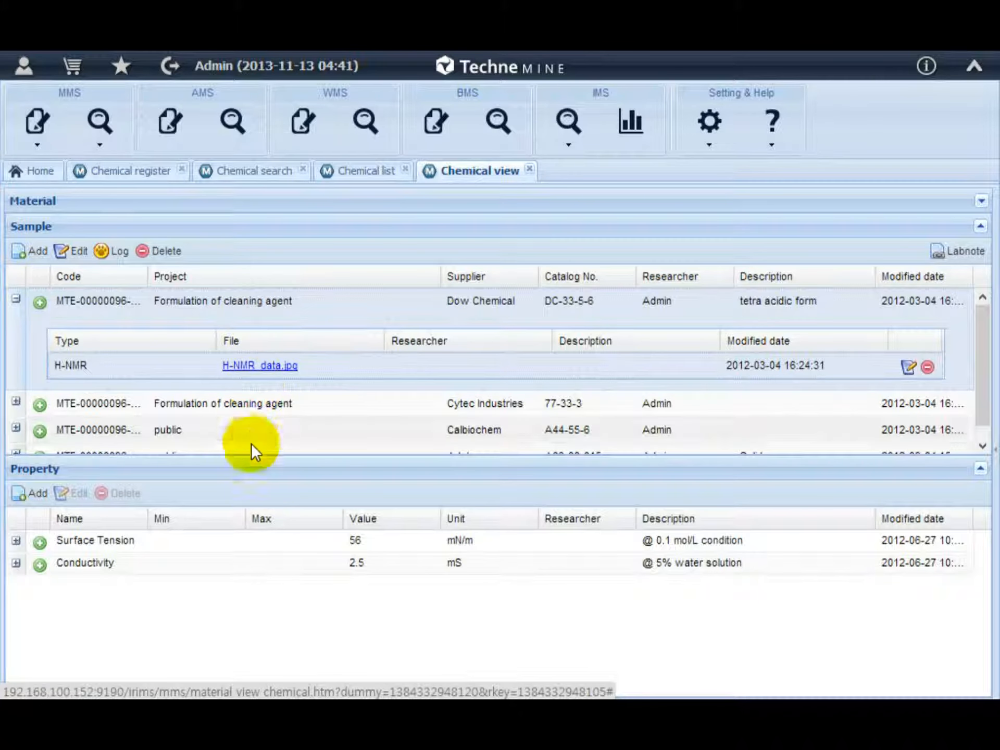
click(22, 494)
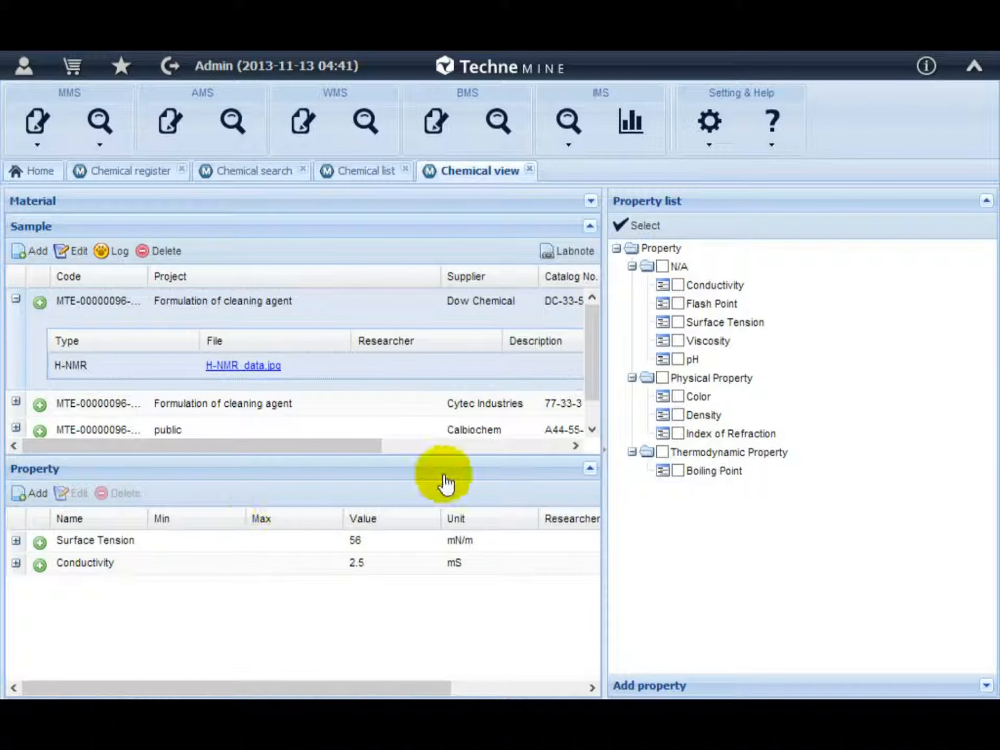
click(677, 285)
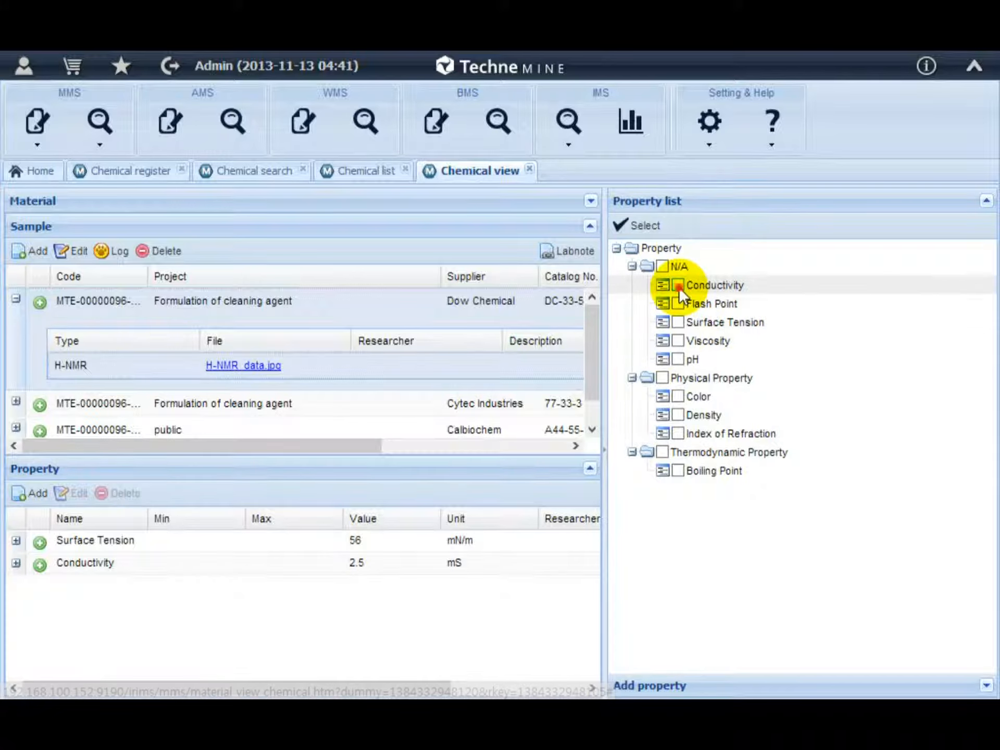
click(678, 396)
click(678, 471)
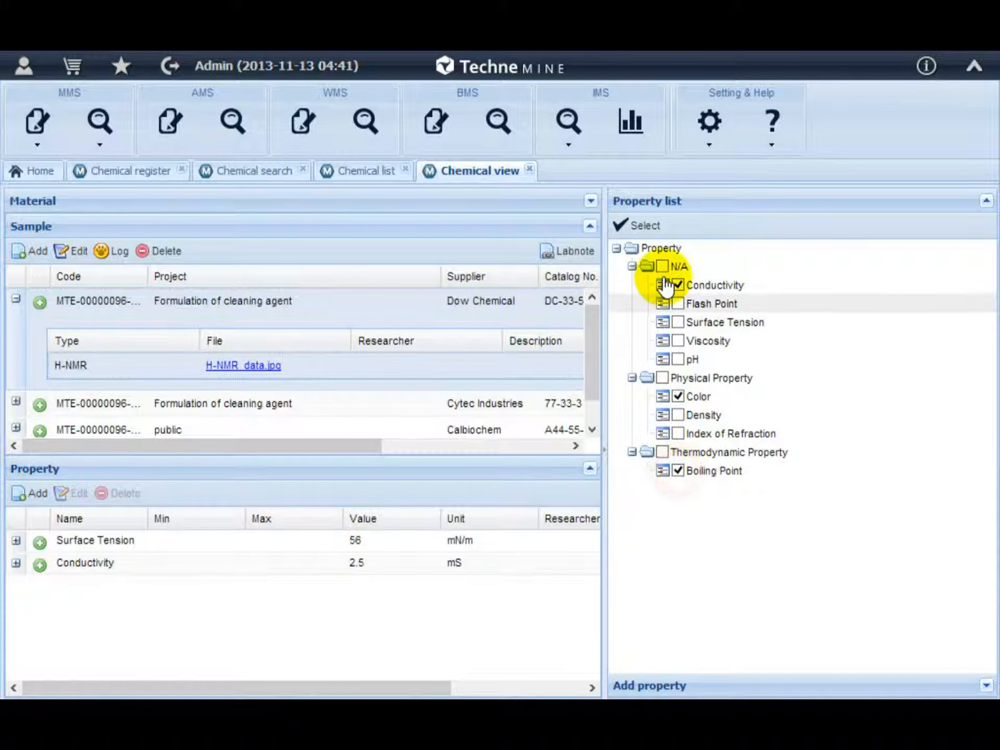
click(658, 234)
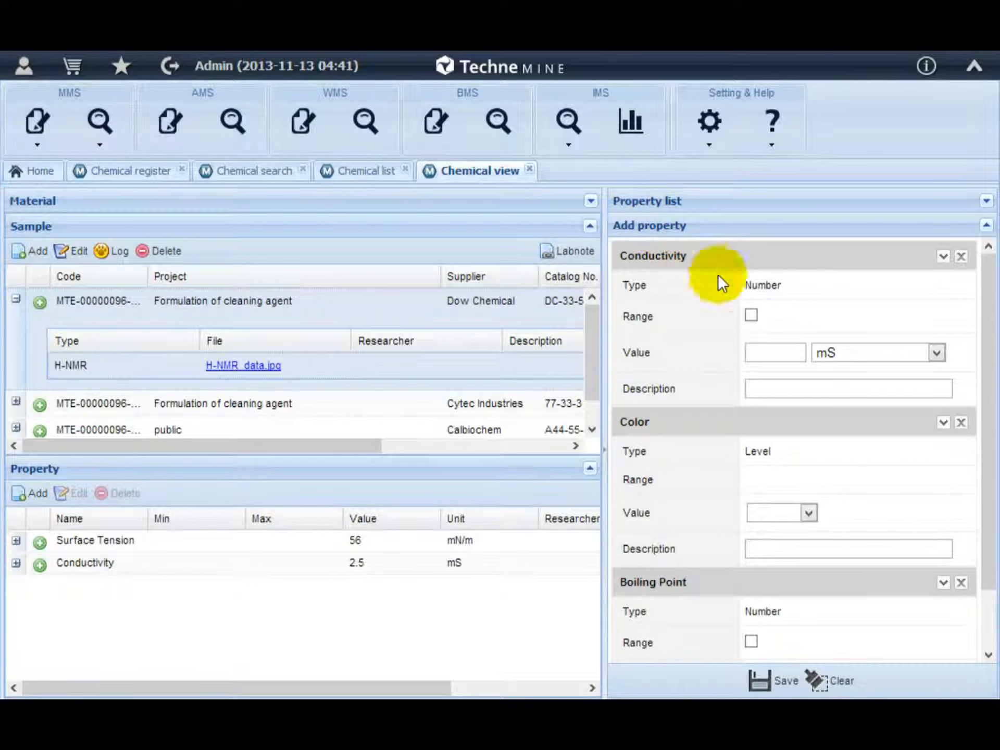
Enter a Conductivity value of 100 mS and set Color to High in the Add property form.
click(762, 346)
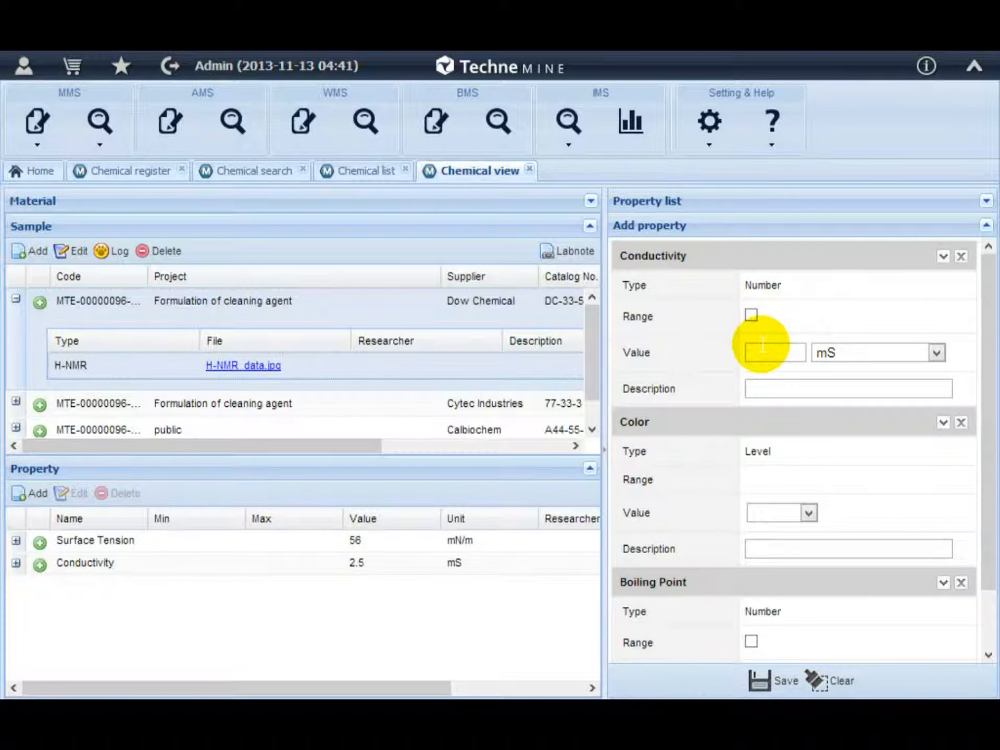
text(100)
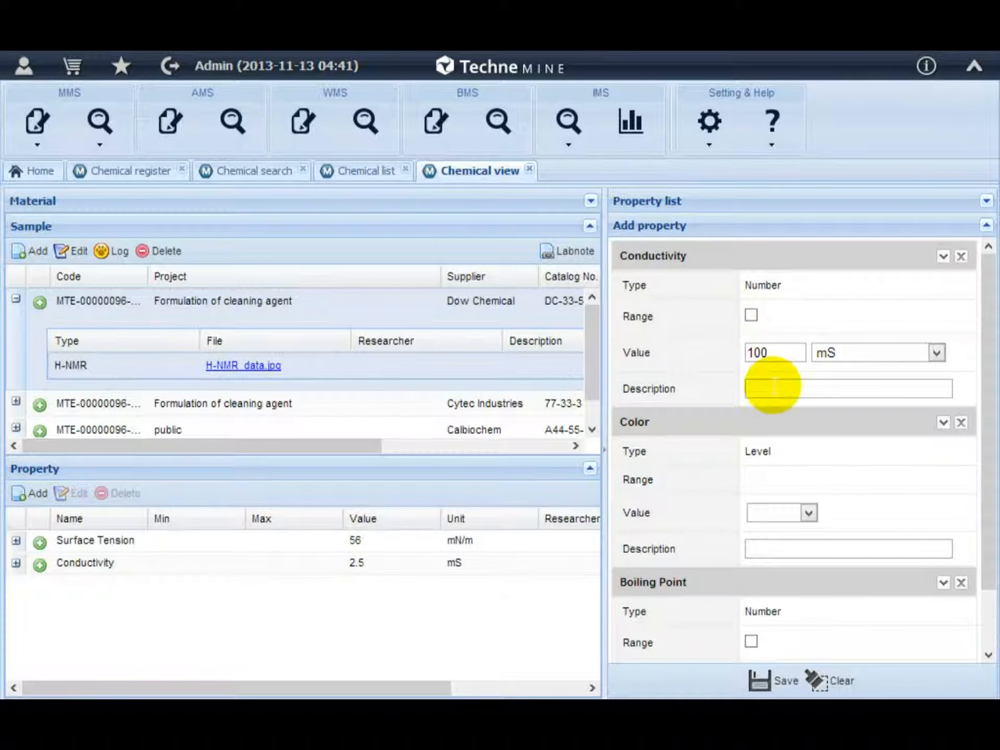
click(789, 517)
click(768, 547)
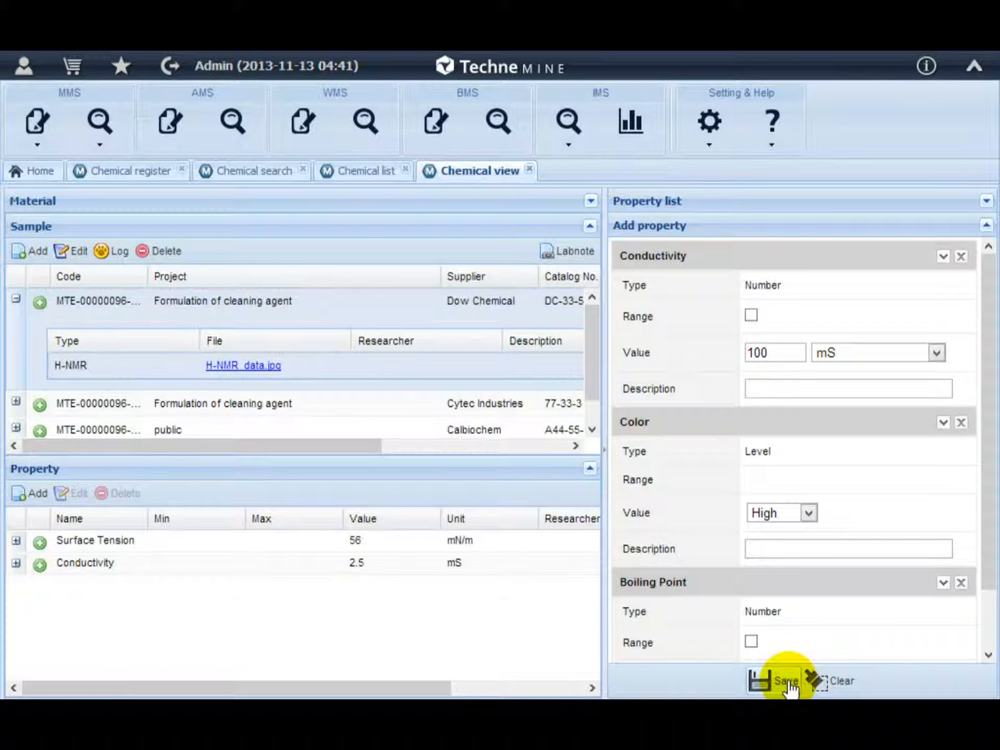
Expand the Surface Tension property's analysis records and the Material panel.
click(40, 544)
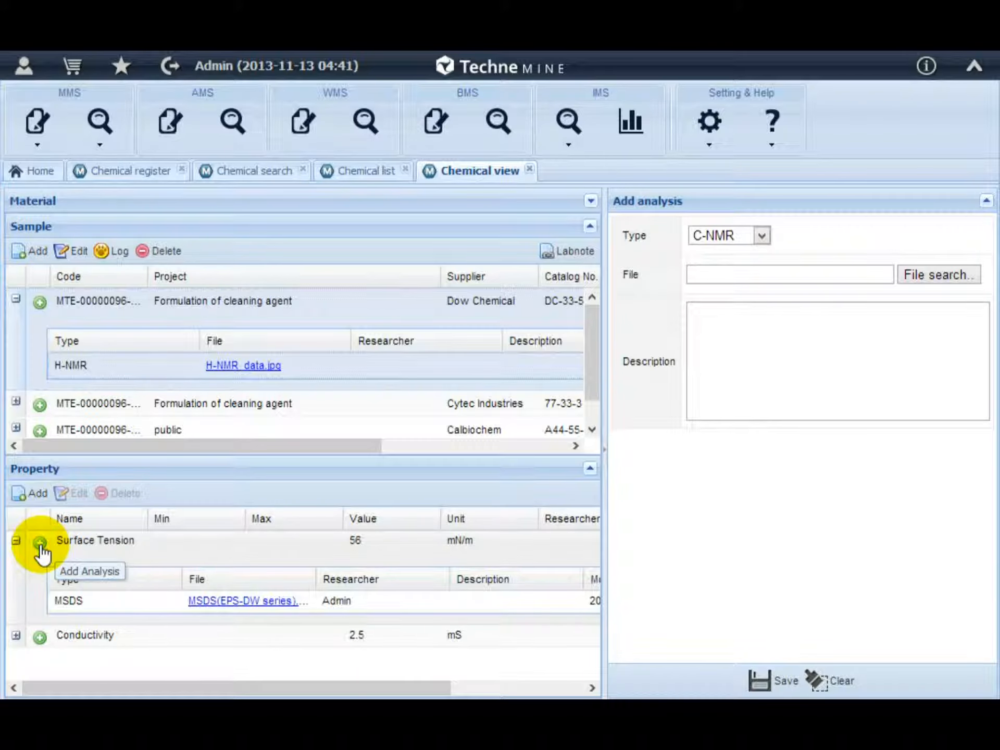
click(79, 201)
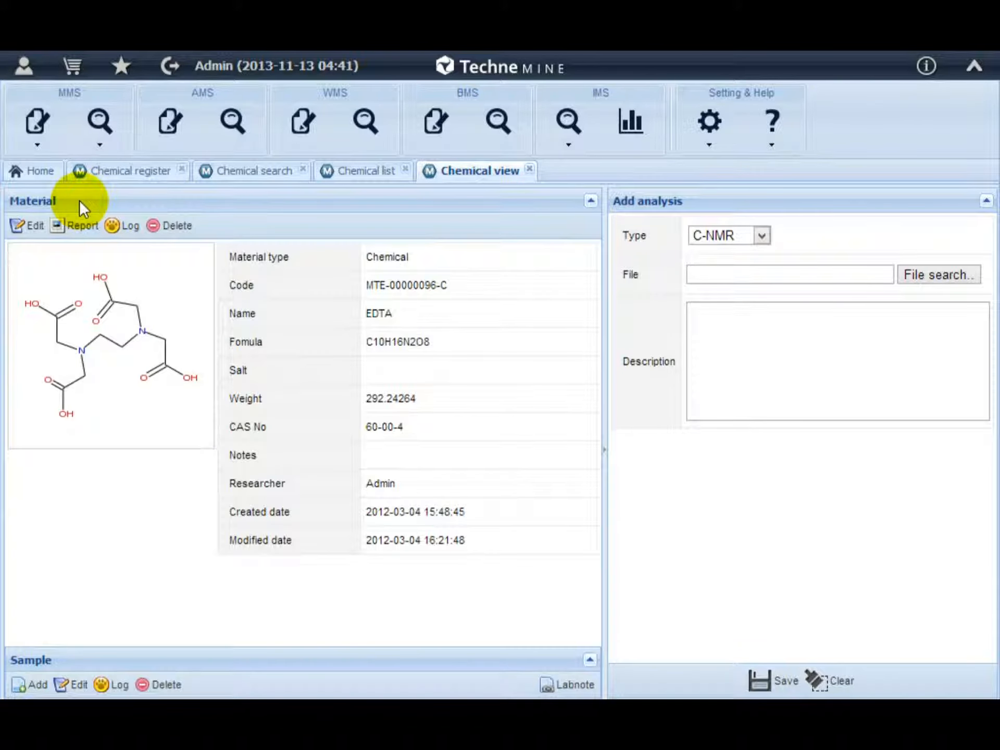
Generate EDTA's chemical report with all sections included, preview it, and export it as PDF.
click(89, 234)
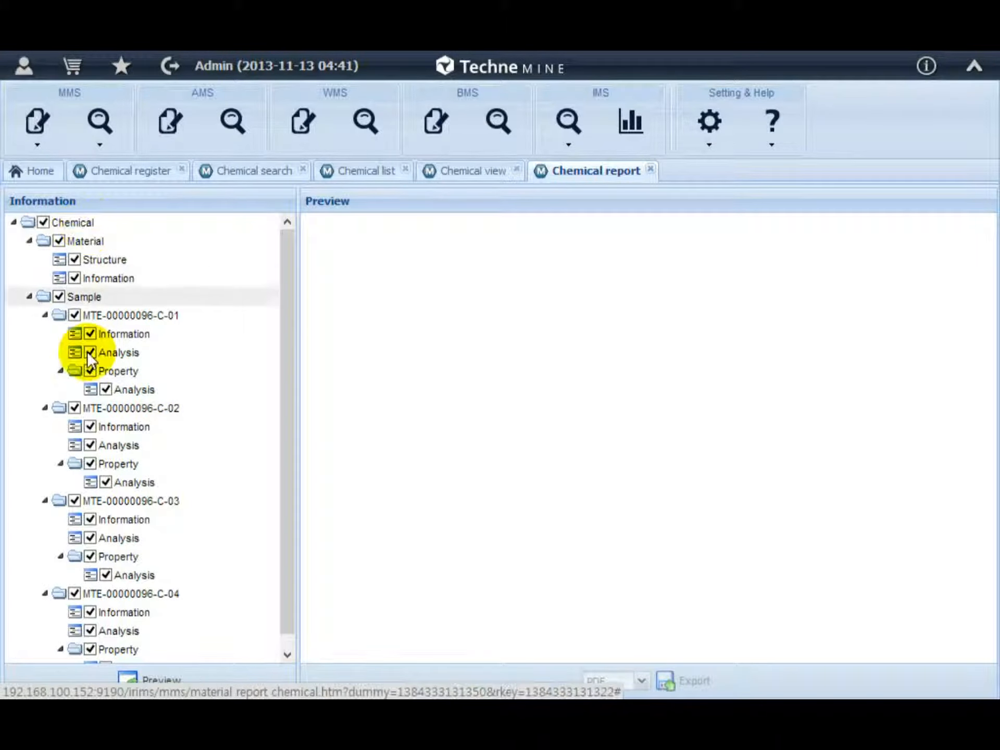
click(156, 677)
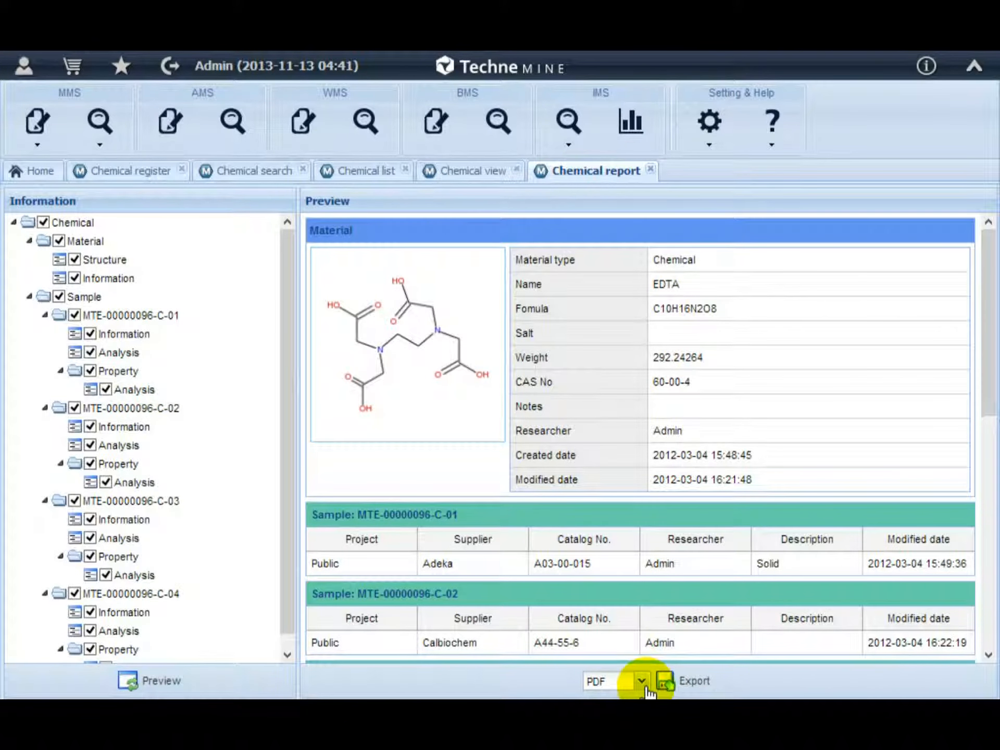
click(645, 684)
click(645, 685)
click(687, 683)
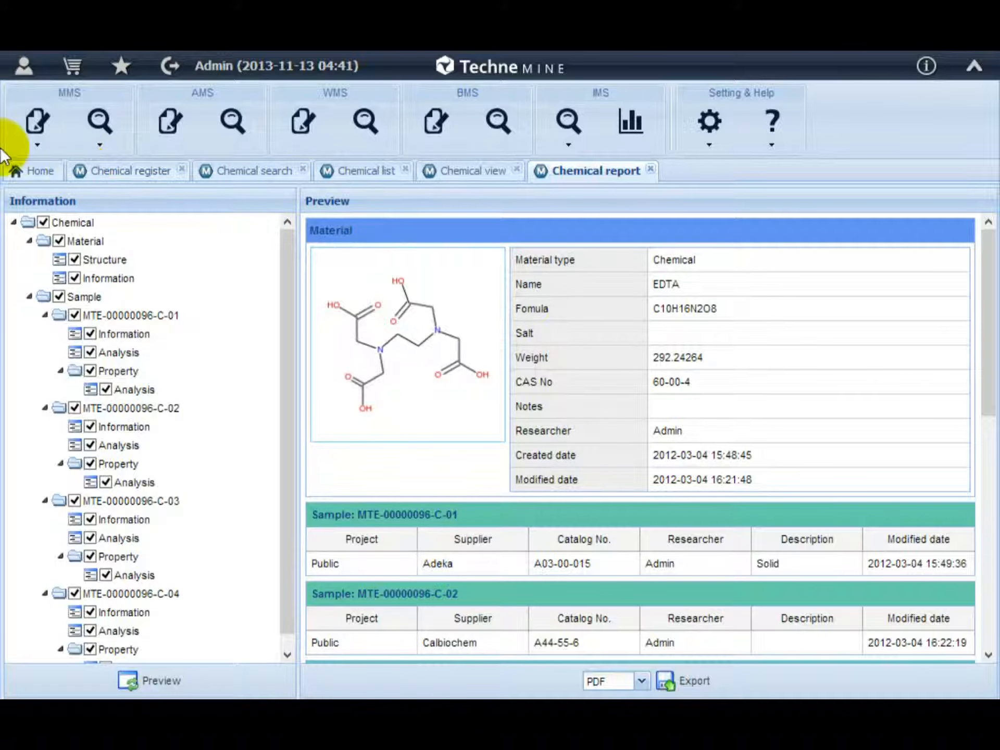
In the Chemical list, expand Propylene glycol and EDTA and select all of their samples.
click(348, 171)
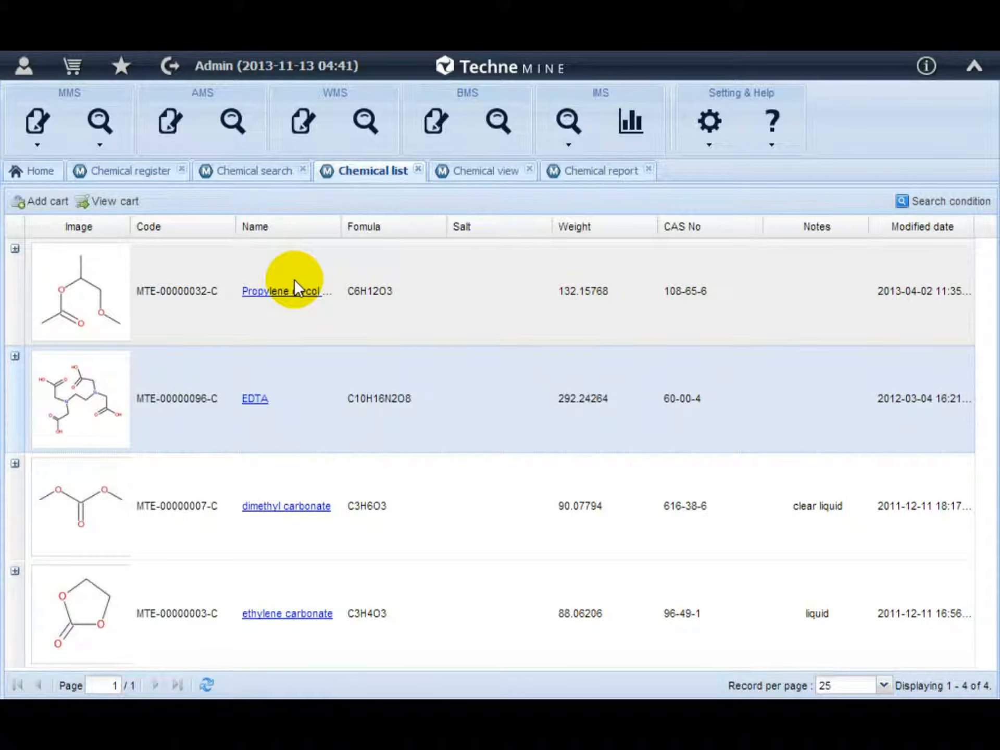
click(15, 248)
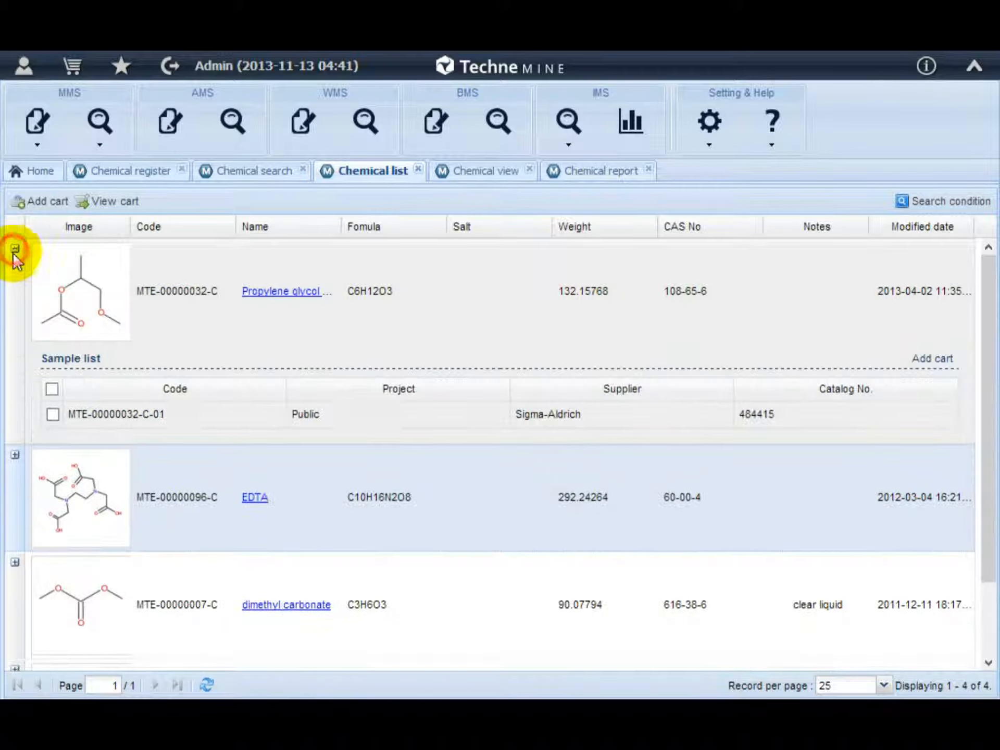
click(52, 388)
click(15, 454)
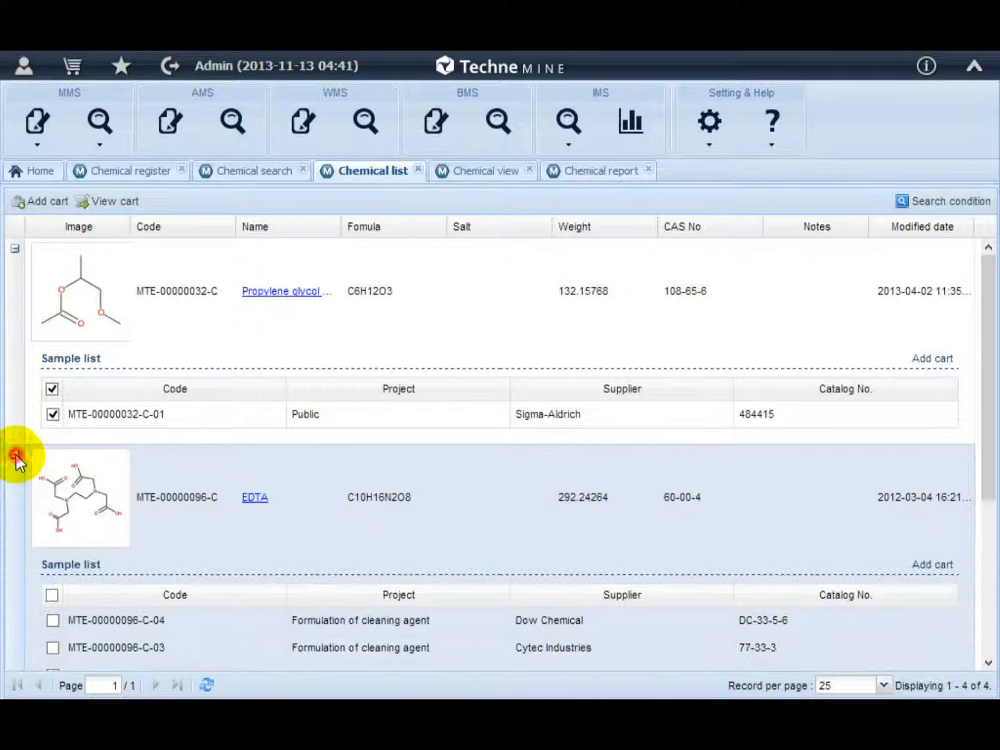
scroll(31, 476, down, 2)
click(51, 495)
scroll(41, 500, down, 3)
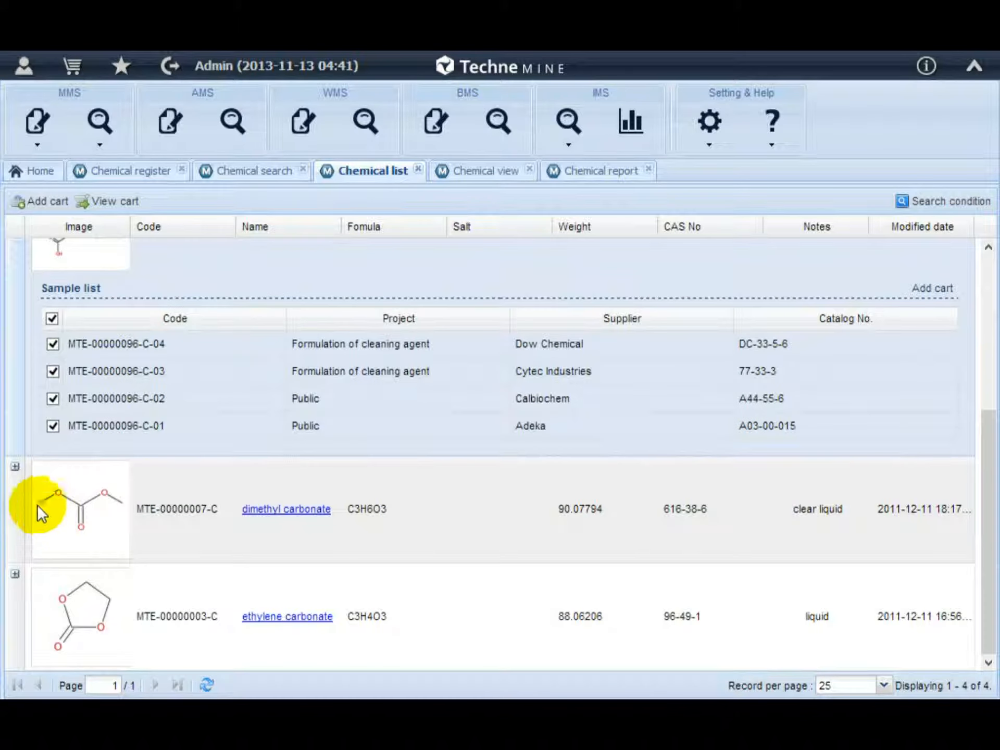
Select all samples of dimethyl carbonate and ethylene carbonate and add all selected samples to the cart.
click(16, 467)
click(52, 607)
scroll(31, 578, down, 2)
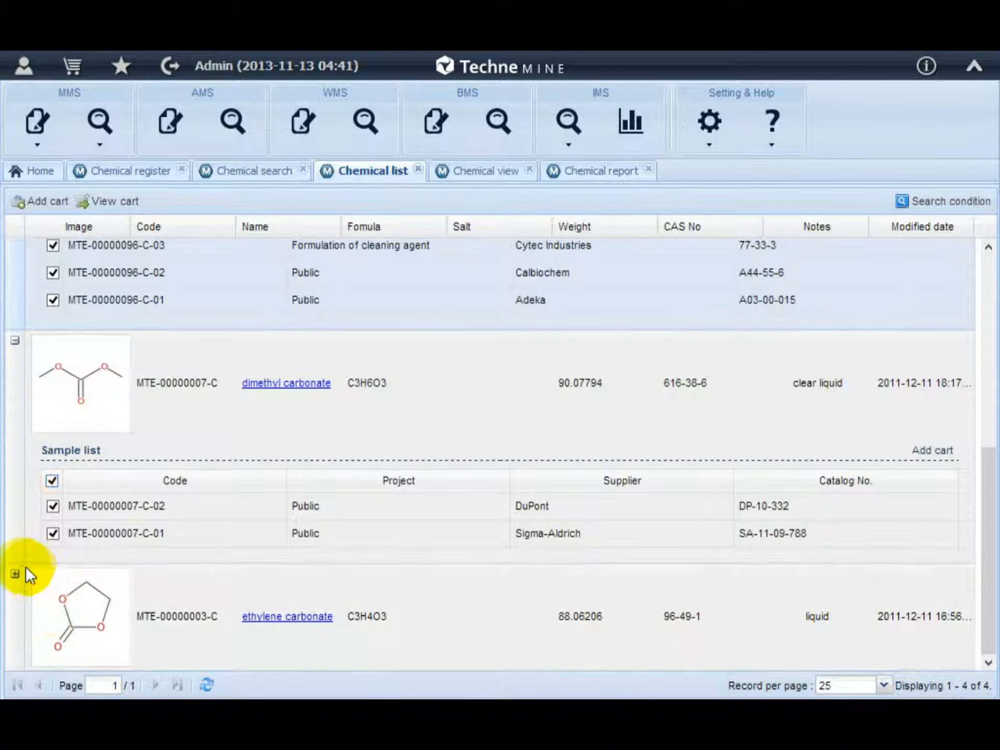
click(15, 574)
click(52, 549)
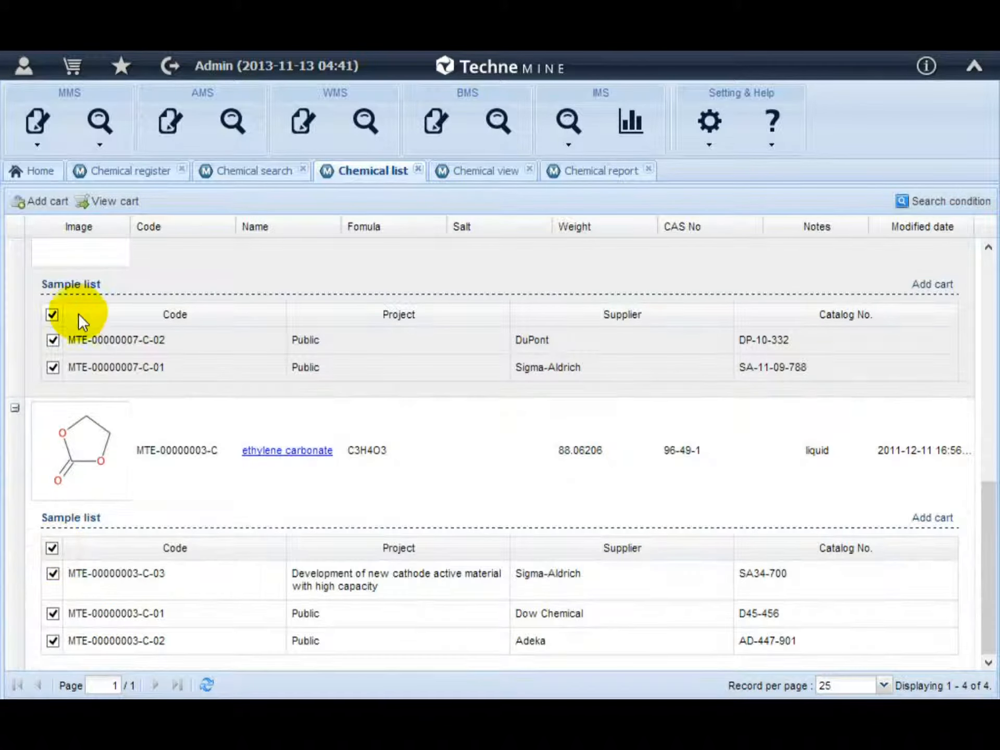
click(41, 202)
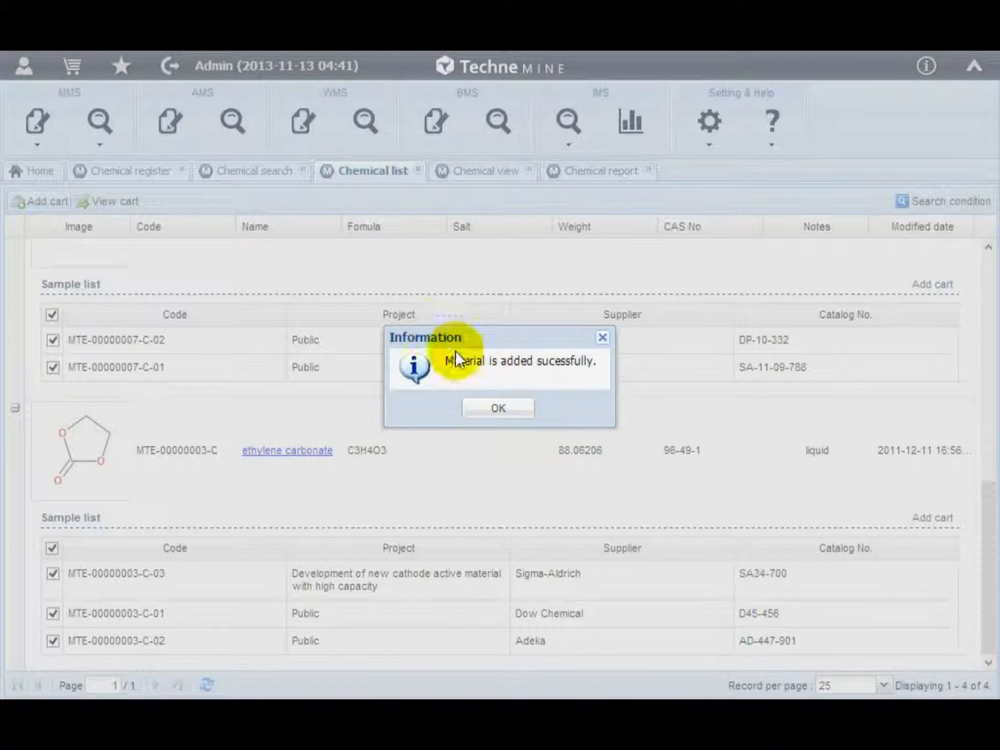
click(500, 410)
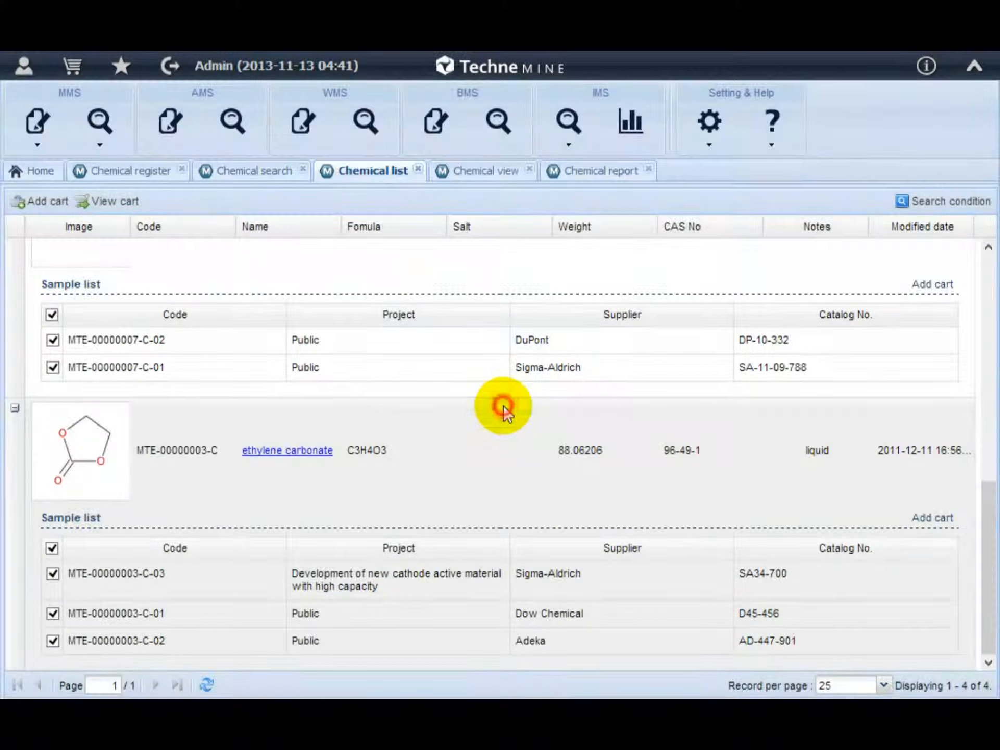
Open the cart, include every Chemical, Sample and Property column, and preview the cart table.
click(127, 208)
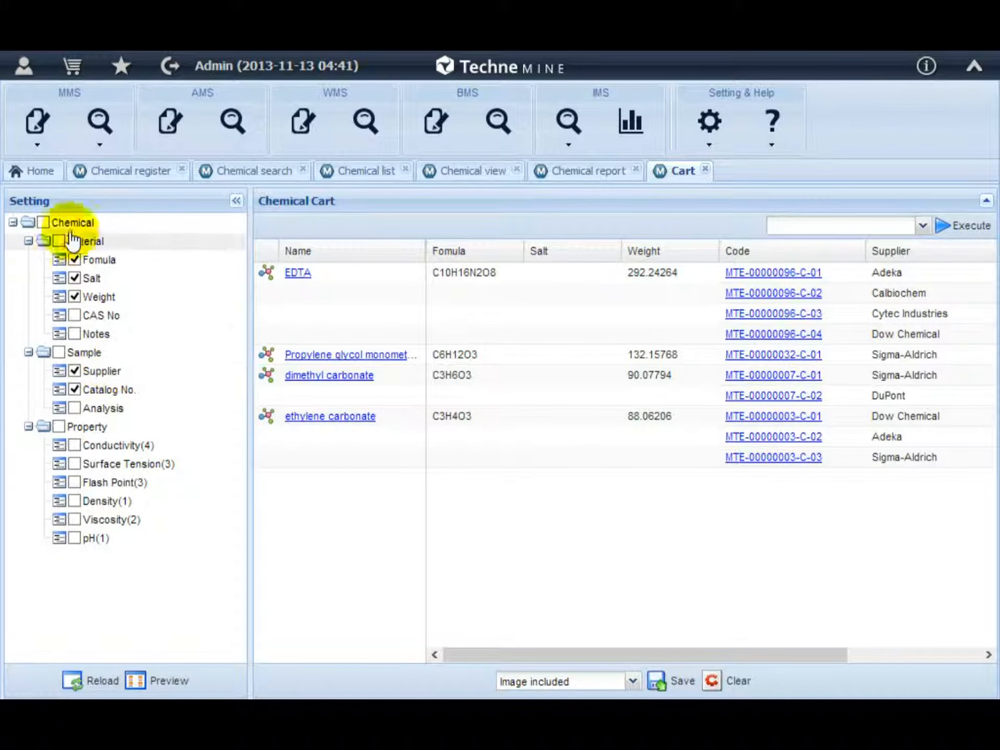
click(55, 225)
click(146, 680)
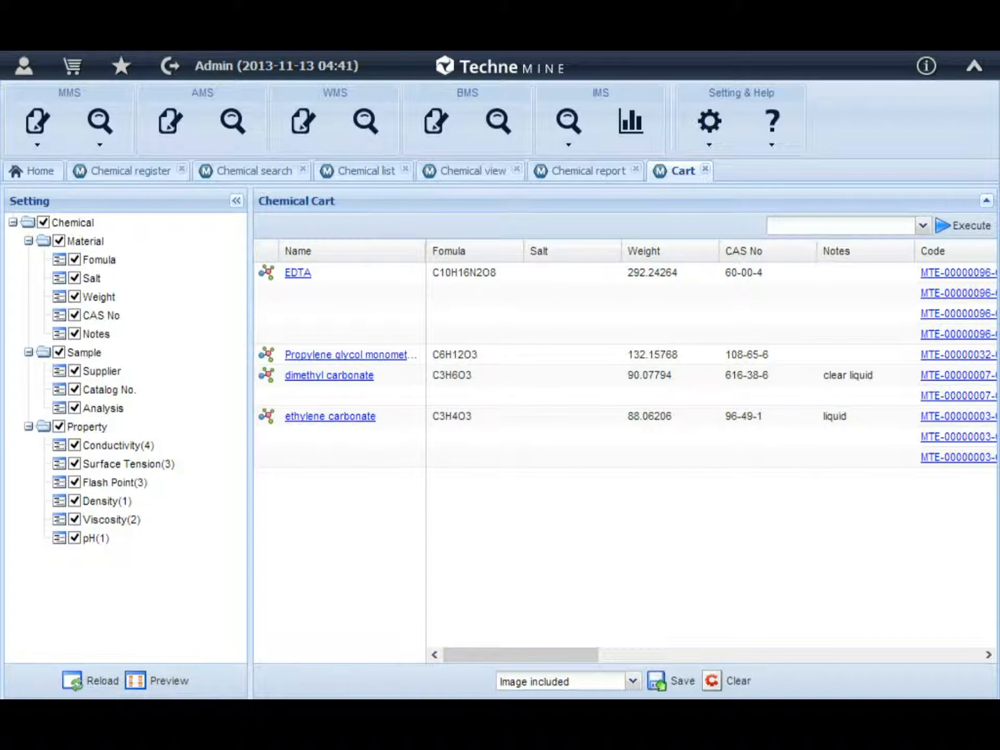
Save the cart contents as an Excel file with images included.
mouse_move(496, 656)
mouse_down()
mouse_move(696, 655)
mouse_move(452, 651)
mouse_move(501, 657)
mouse_up()
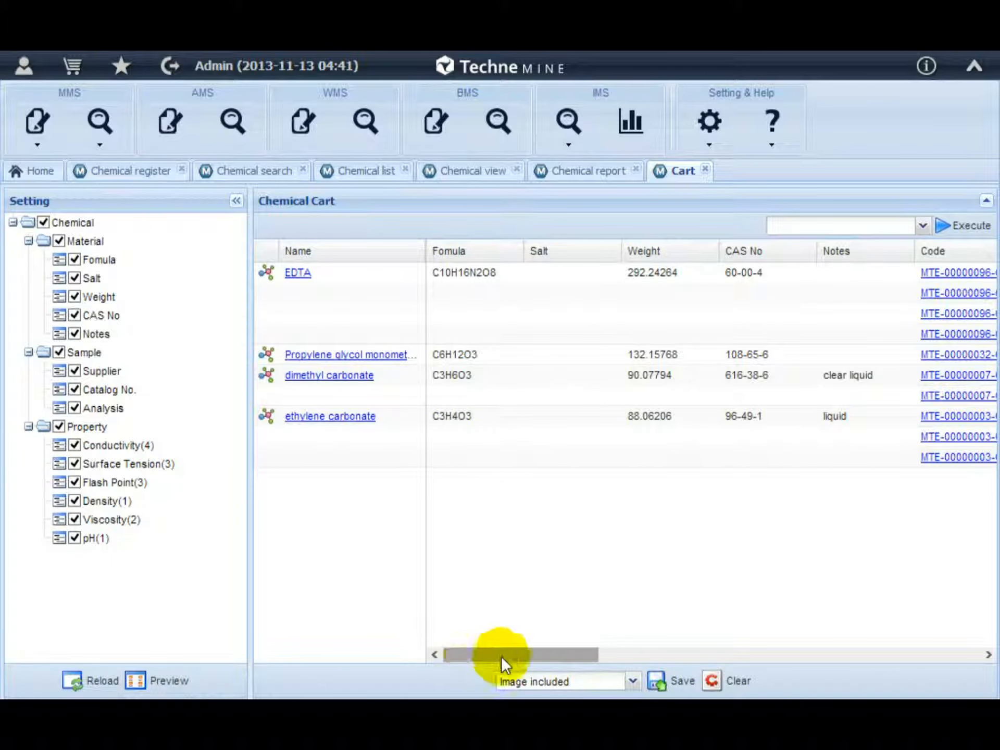
click(669, 689)
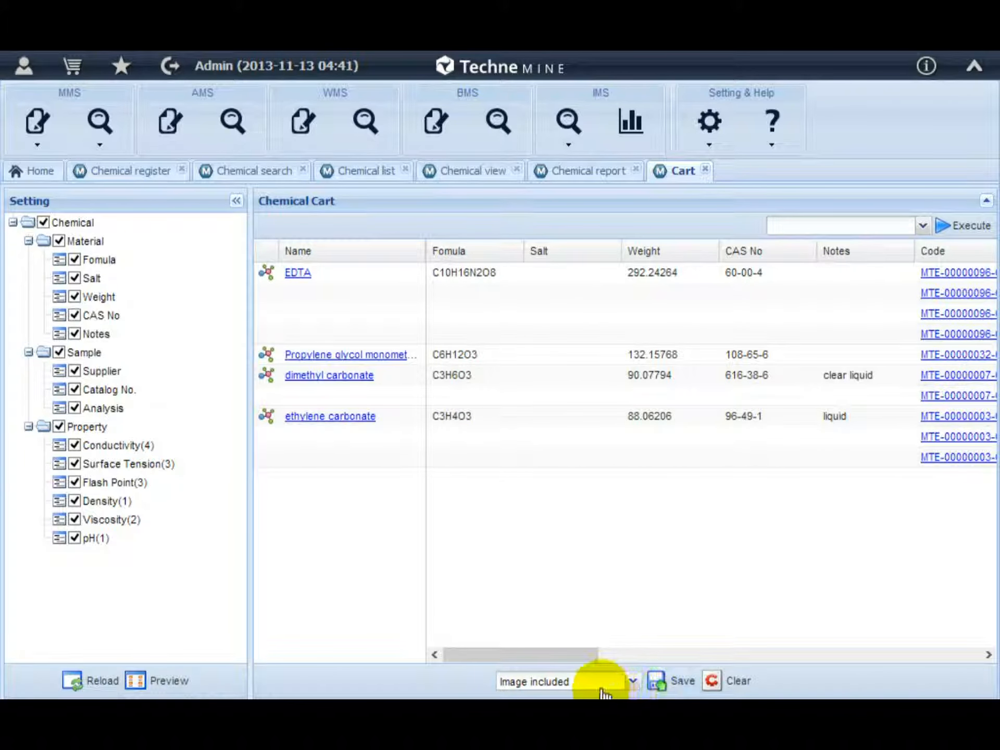
click(637, 686)
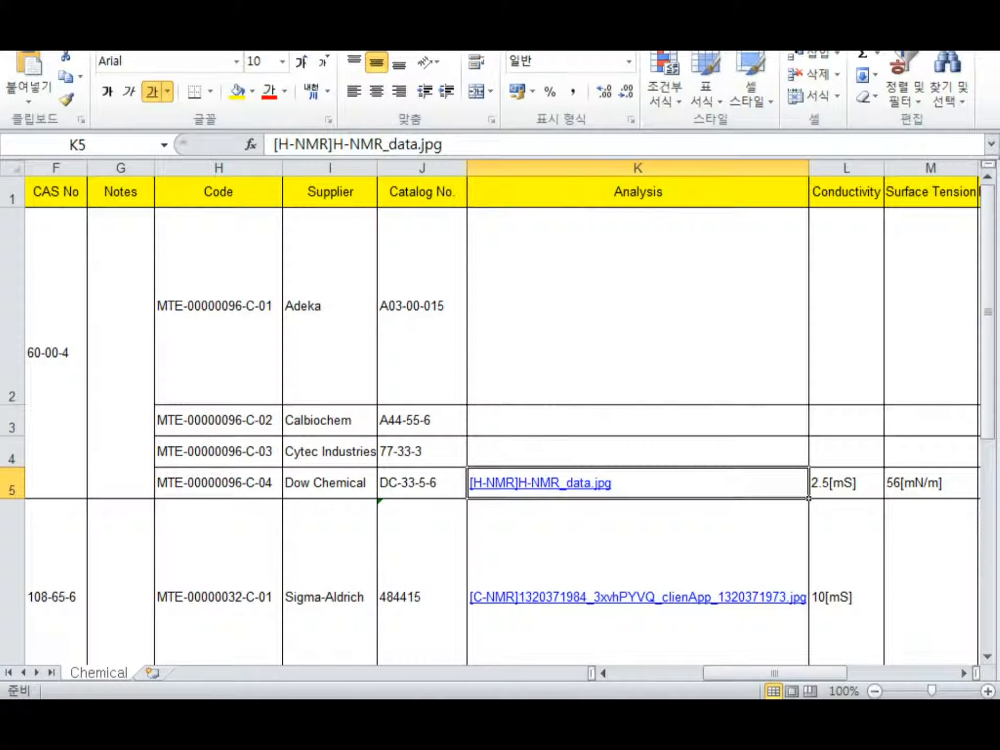
In the exported Excel sheet, inspect the columns and open the Dow Chemical sample's H-NMR_data.jpg analysis link.
click(746, 682)
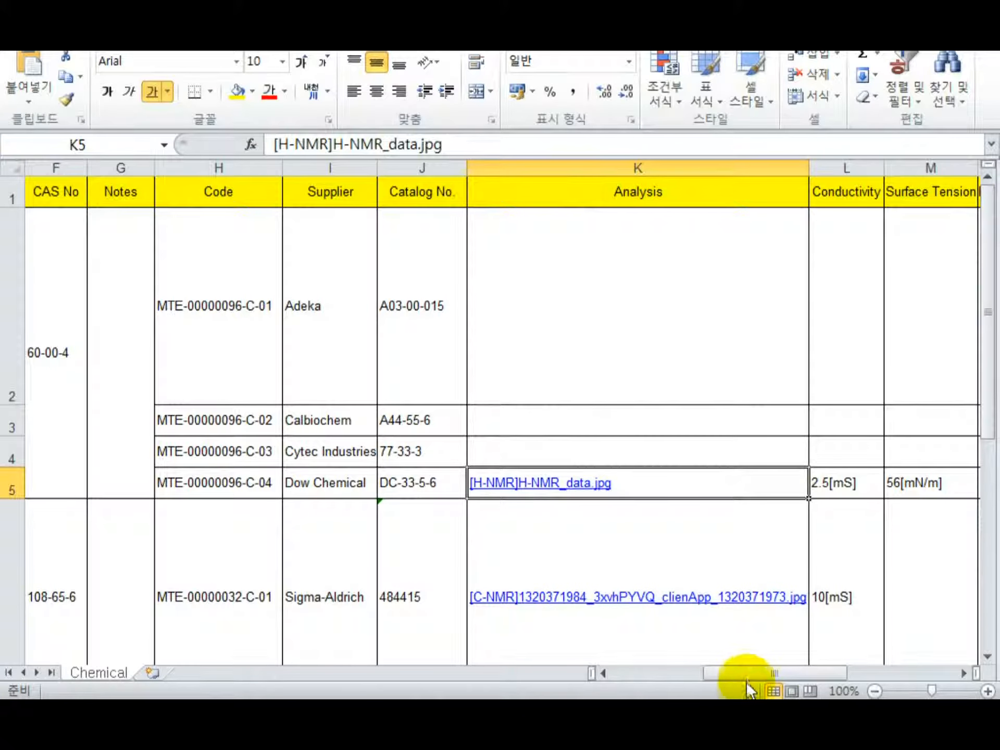
drag(746, 681, 630, 672)
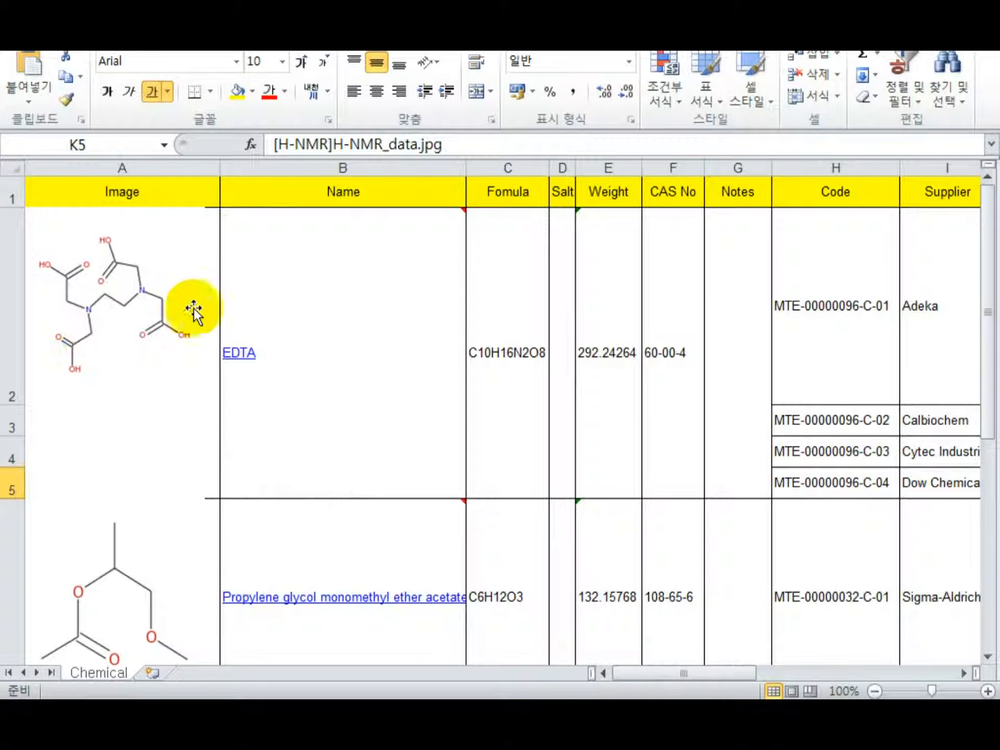
drag(636, 675, 666, 674)
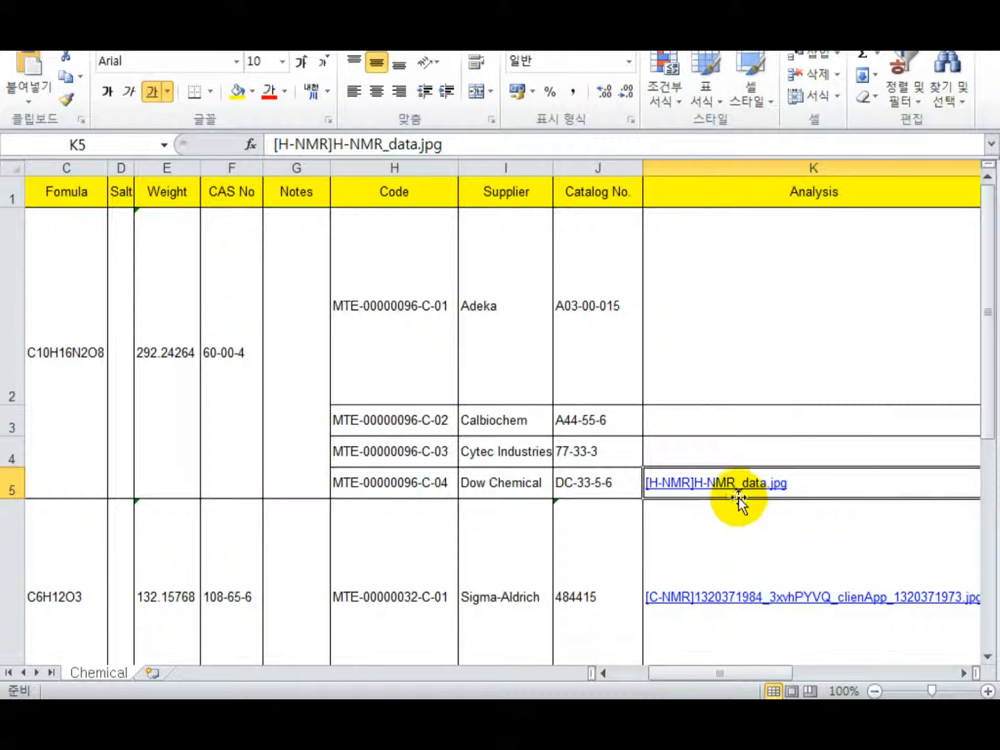
click(745, 483)
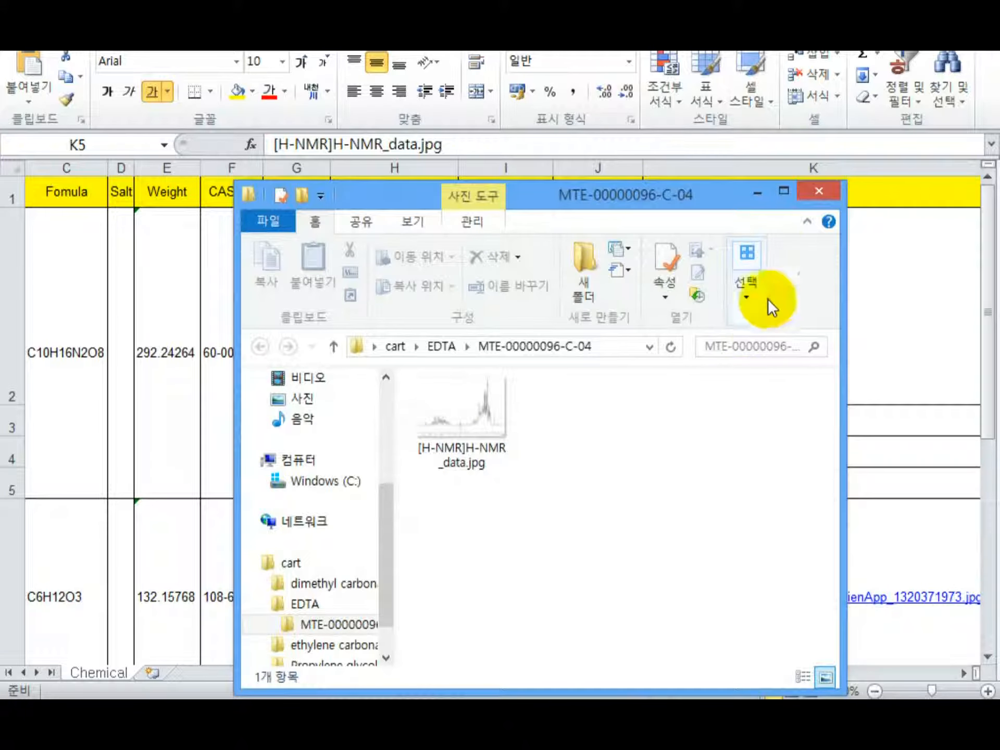
click(818, 187)
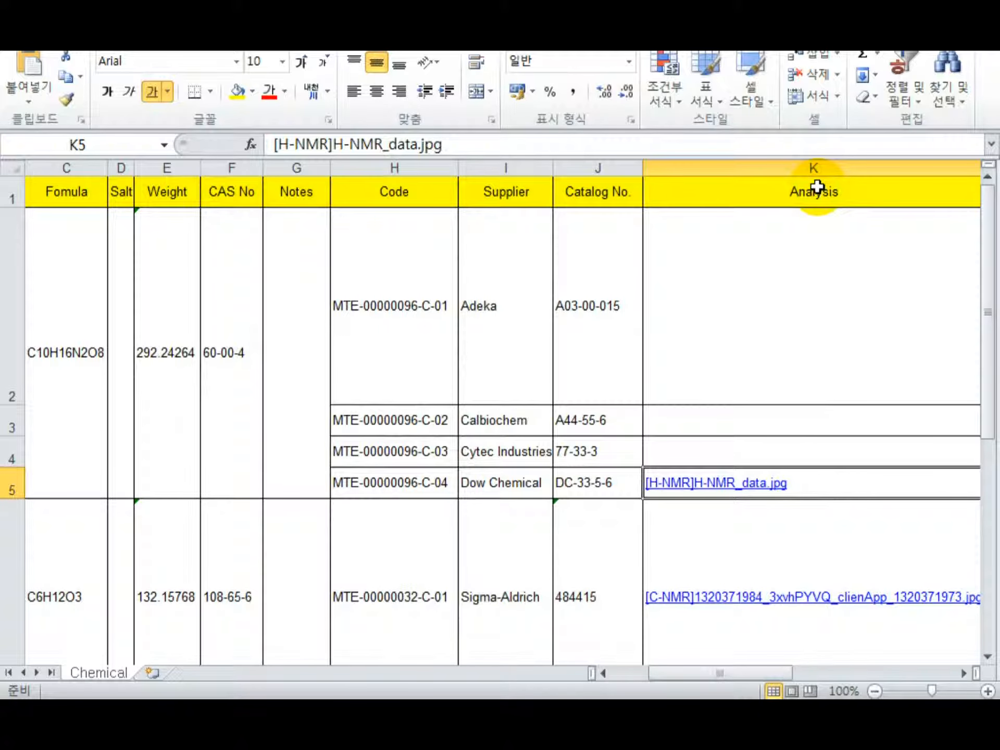
click(280, 715)
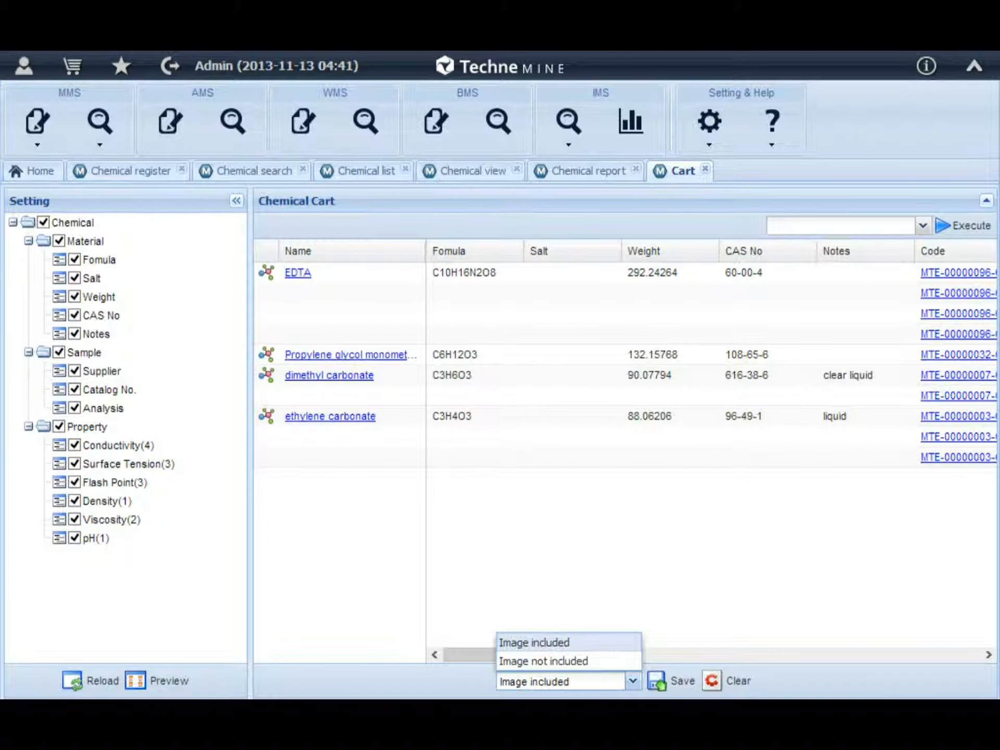